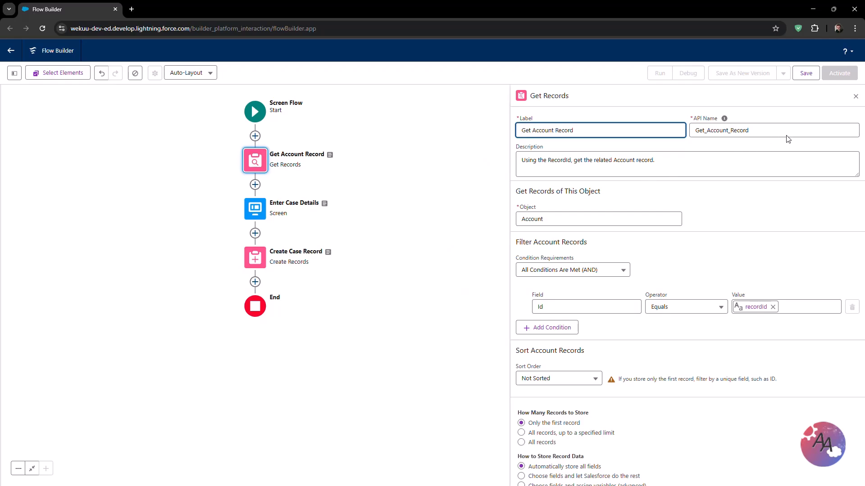
- Close the Get Account Record properties panel and open the save dialog for the flow
click(856, 97)
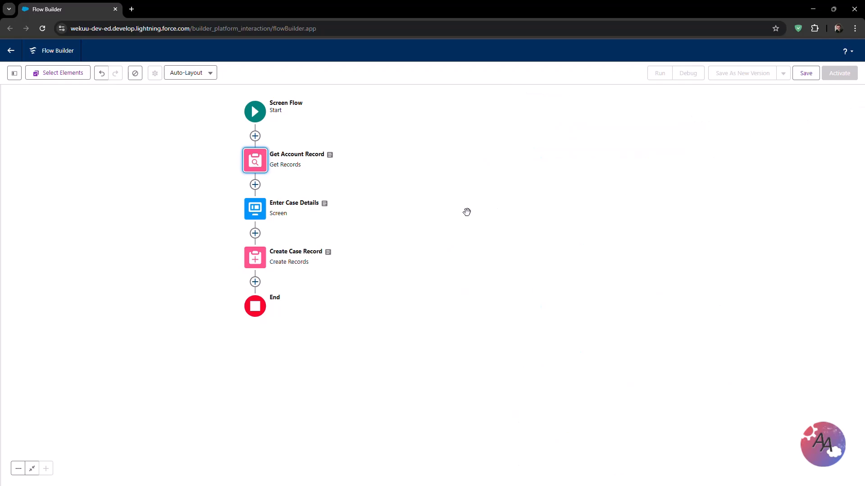
drag(441, 202, 597, 204)
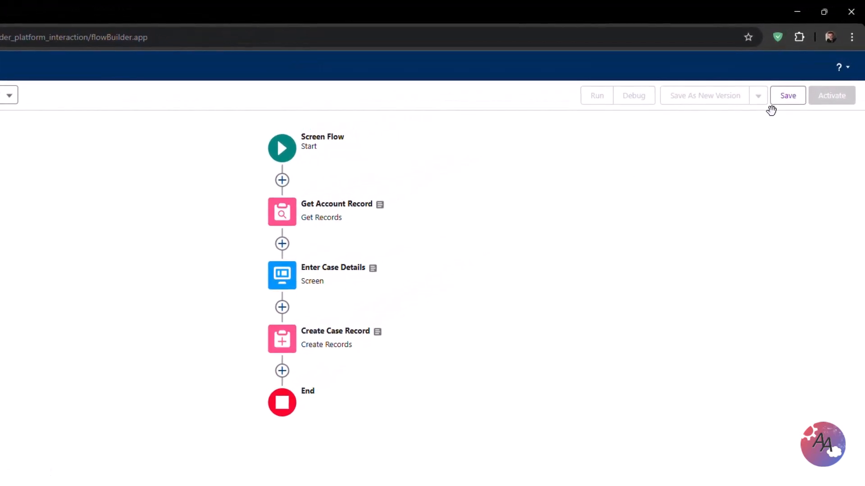
click(782, 106)
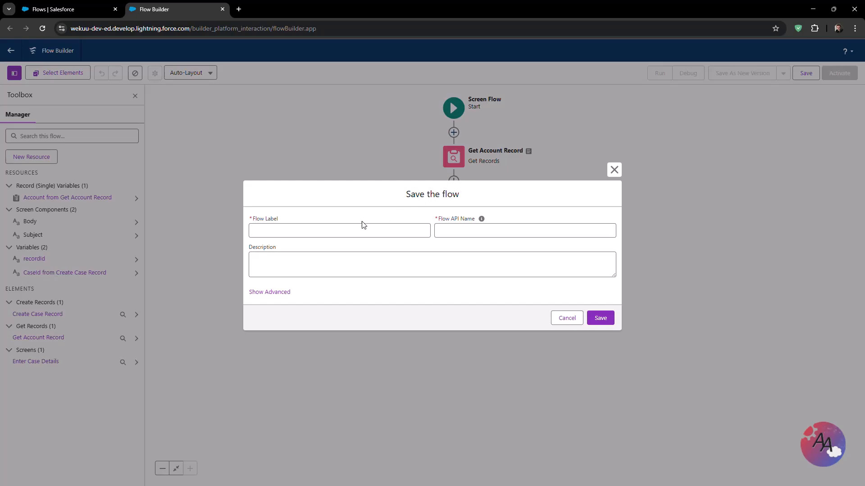
- Set the flow label to Account Create a New Case, letting the API name fill in
click(352, 230)
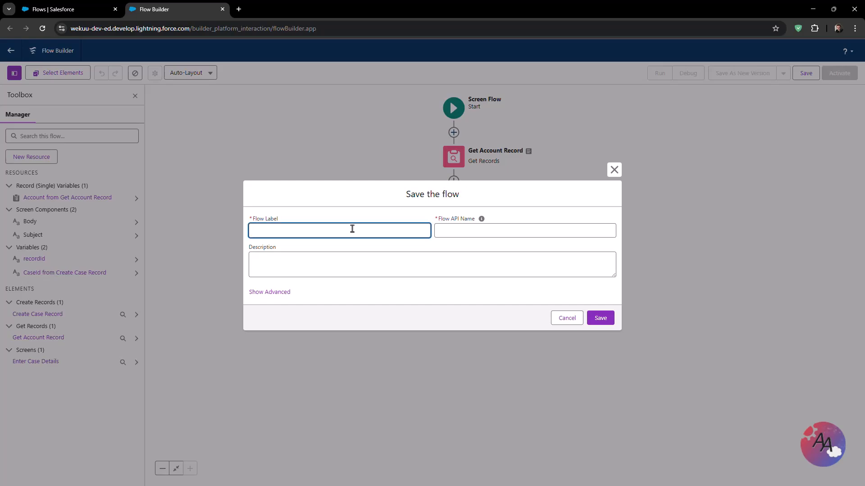
text(Accou)
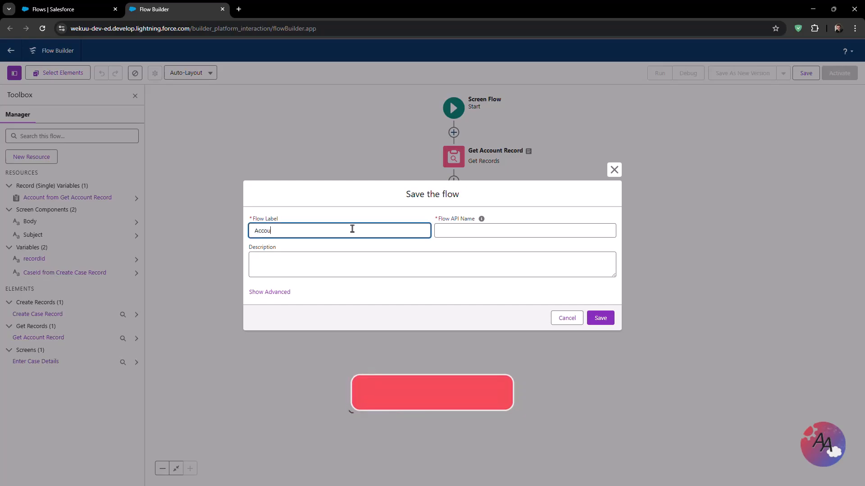
text(nt Create a )
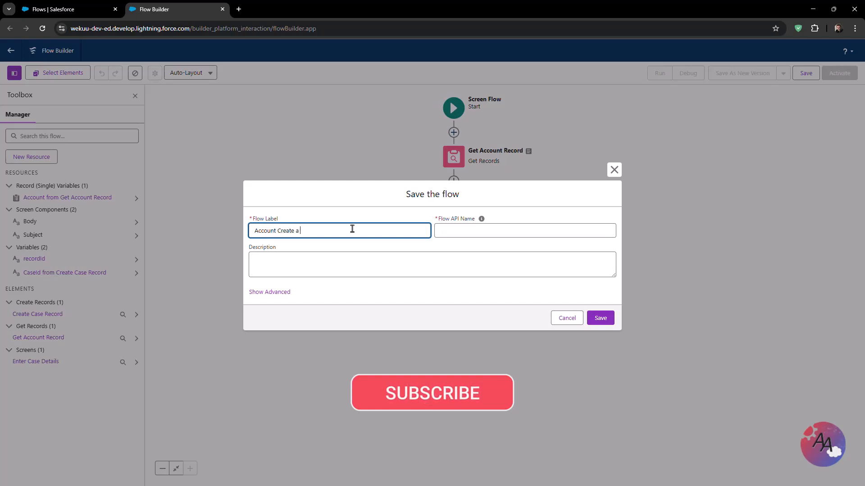
text(New Case)
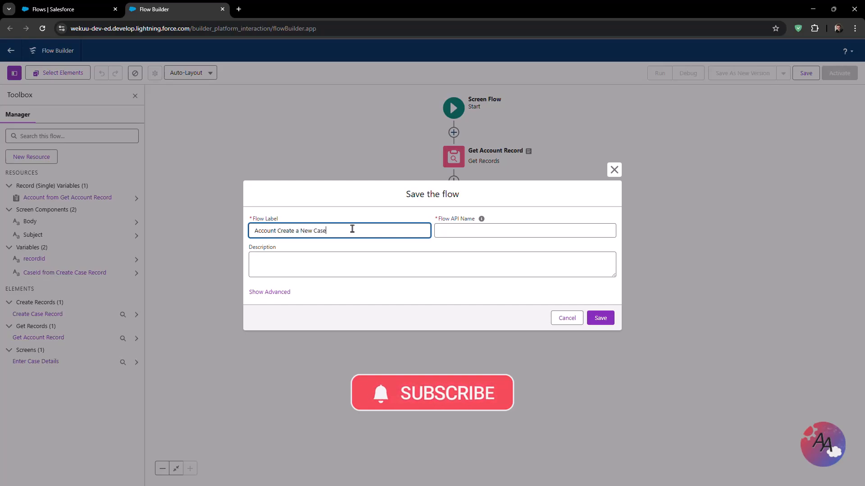
key(Tab)
key(Tab)
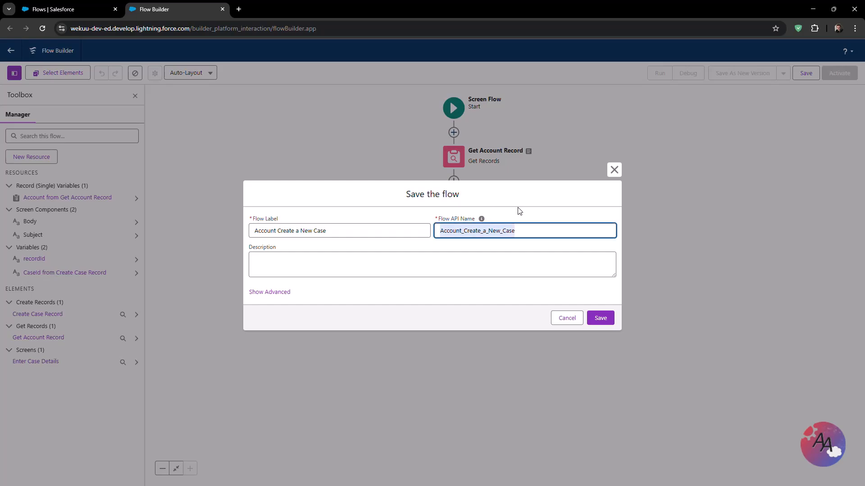
- Enter the flow description "Triggered via a button on the Account, asks the User to enter details to create a new Case record."
click(420, 243)
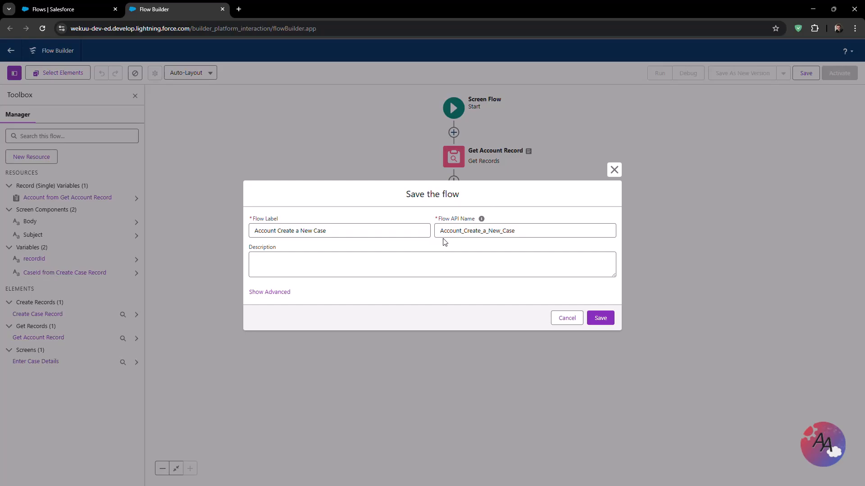
click(407, 262)
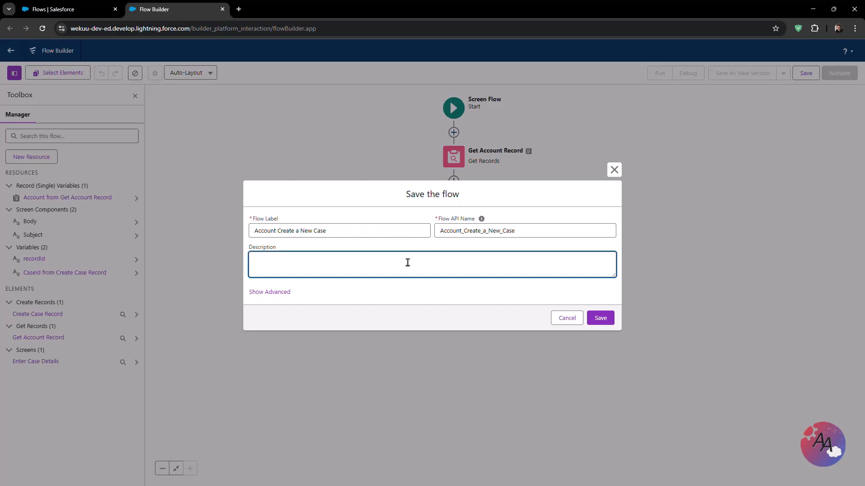
text(Triggered via a button on the Account, asks the User)
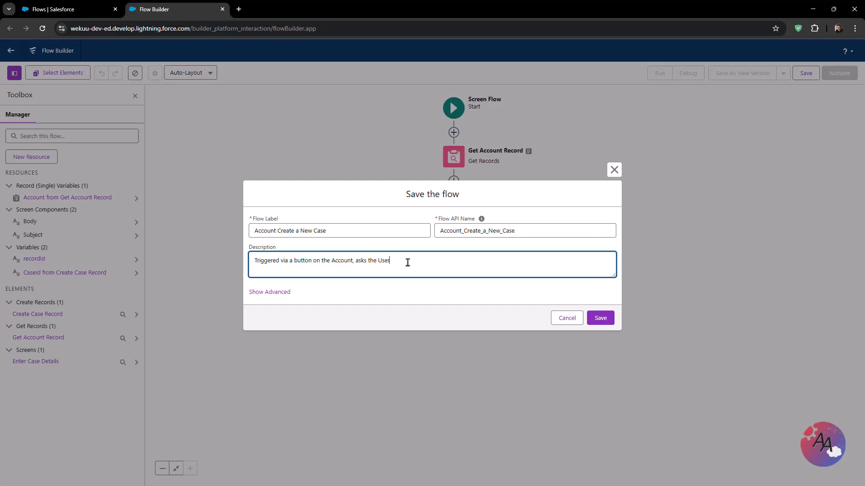
text( to enter details to create a new Case record.)
- Show the advanced save options and review the run-context and flow type choices, keeping Screen Flow
click(406, 245)
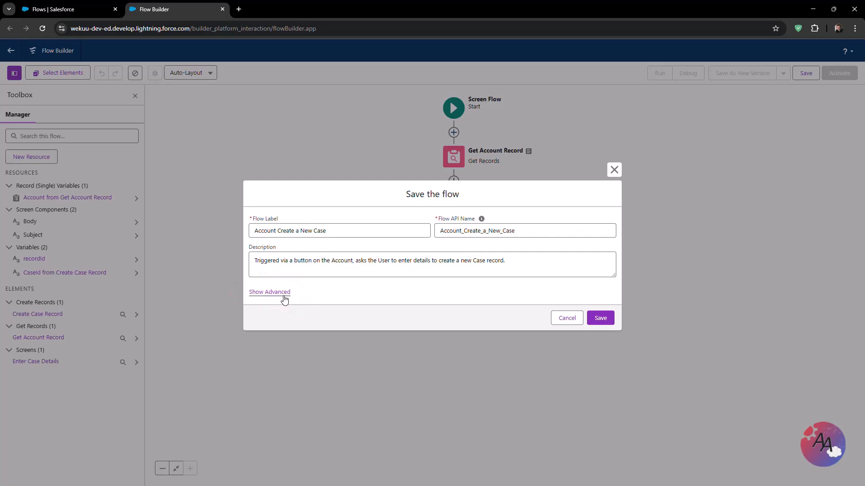
click(269, 292)
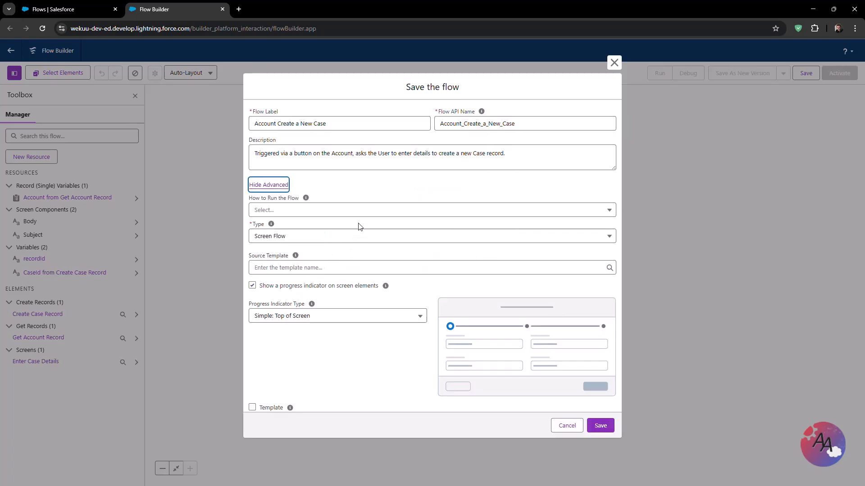
click(361, 192)
click(360, 211)
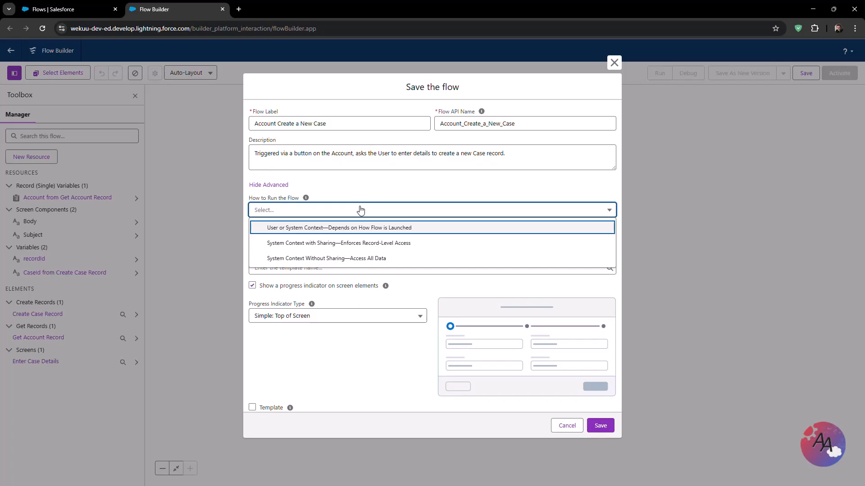
click(361, 210)
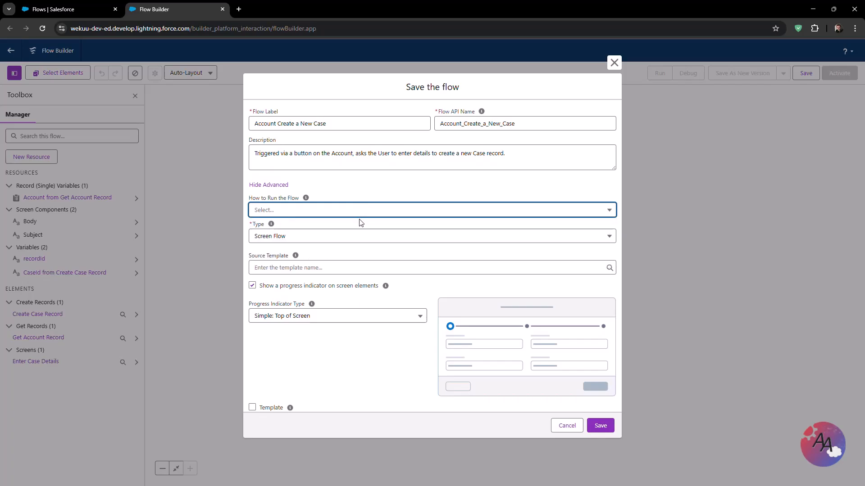
click(361, 222)
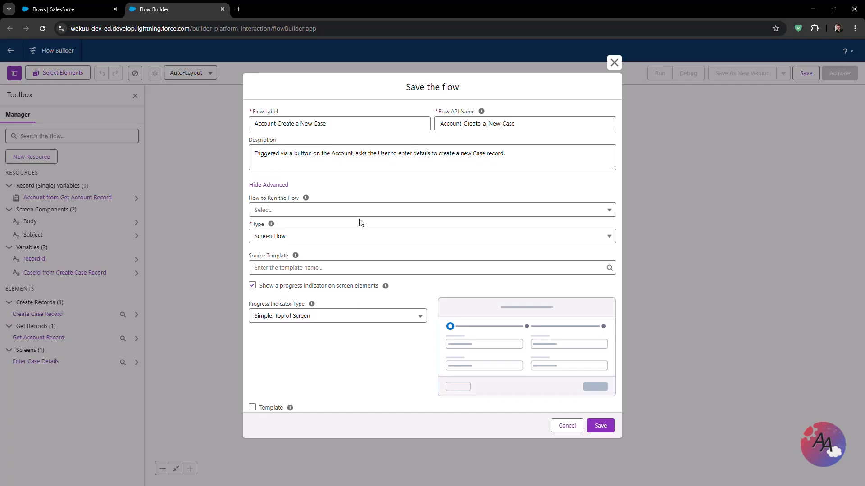
click(360, 235)
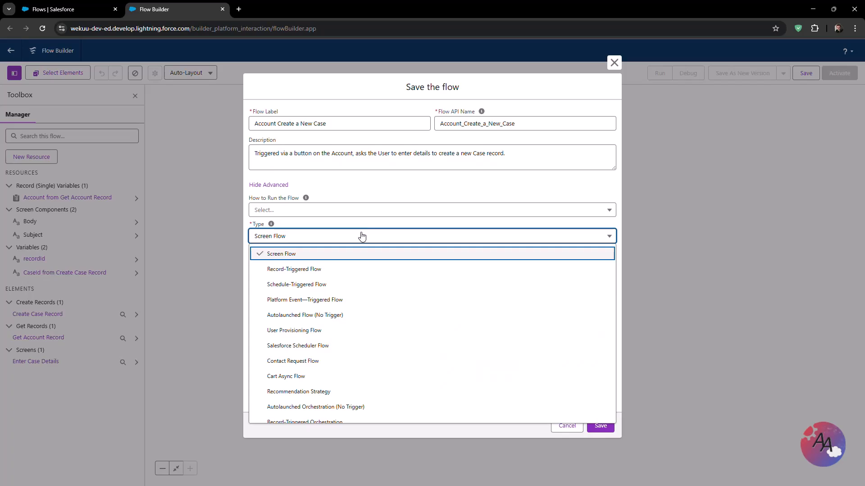
click(360, 235)
- Review the remaining advanced options, keep API version 63, and save the flow
scroll(364, 260, down, 1)
scroll(364, 260, down, 3)
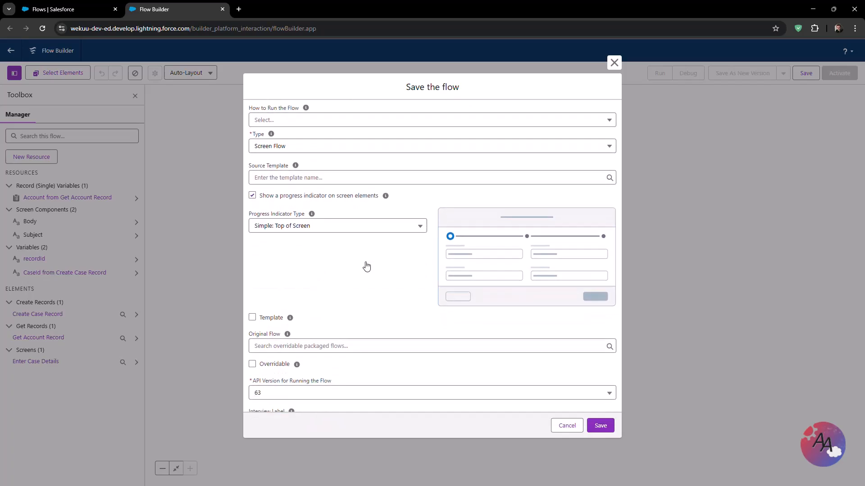
mouse_move(407, 252)
mouse_down()
mouse_move(330, 263)
mouse_move(302, 251)
mouse_up()
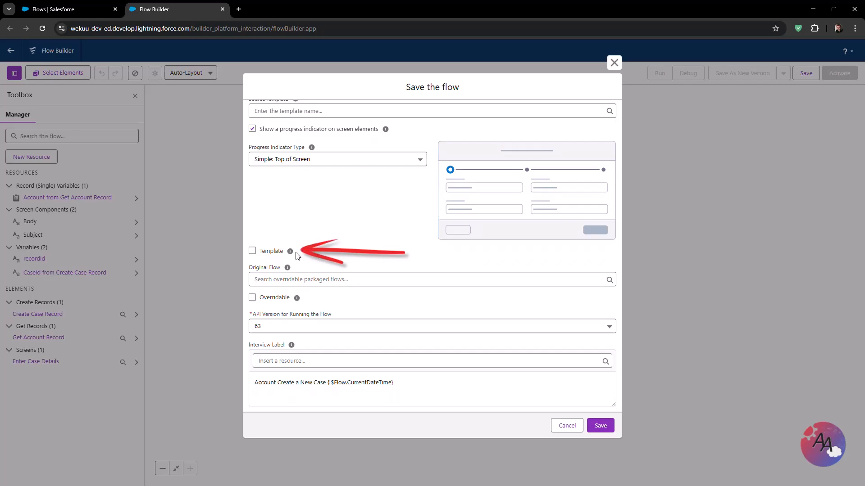
mouse_move(291, 256)
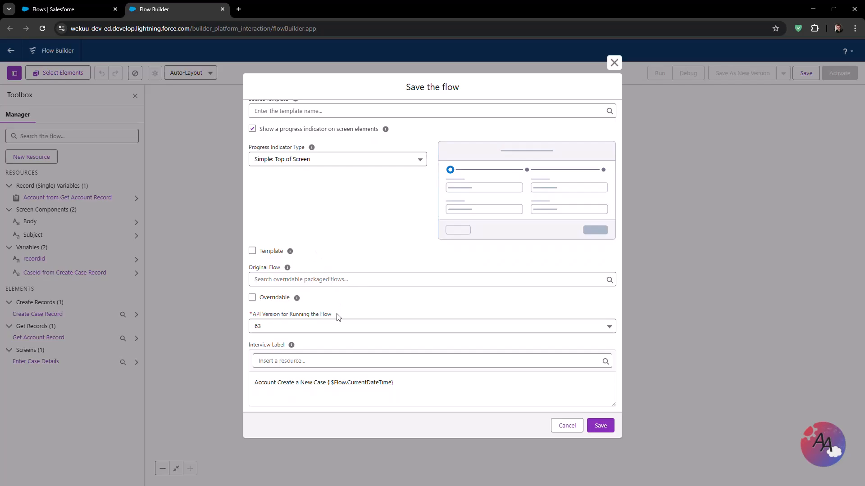
click(337, 325)
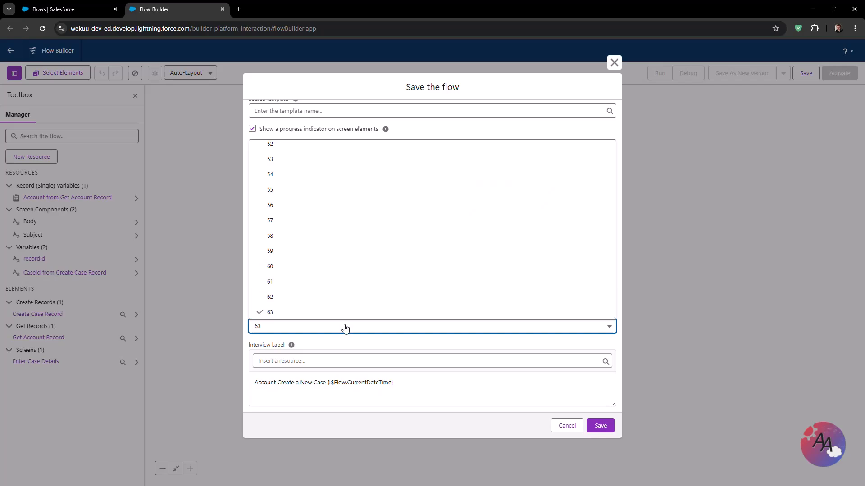
click(345, 327)
click(347, 342)
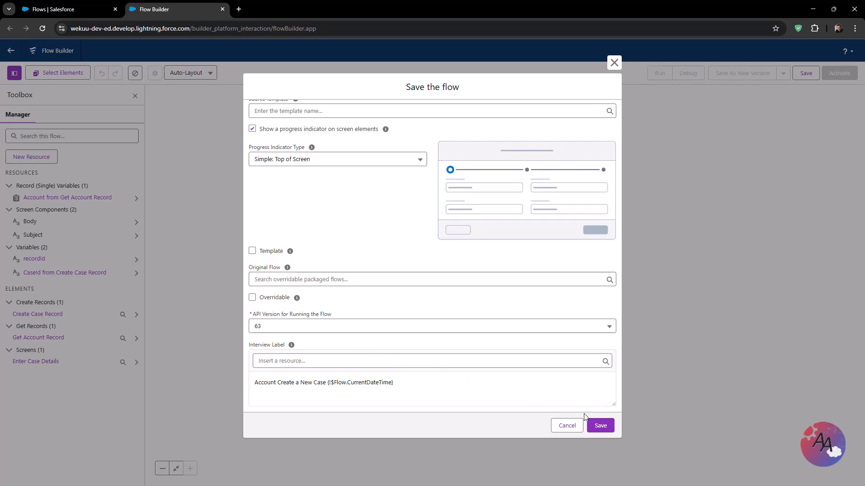
click(601, 427)
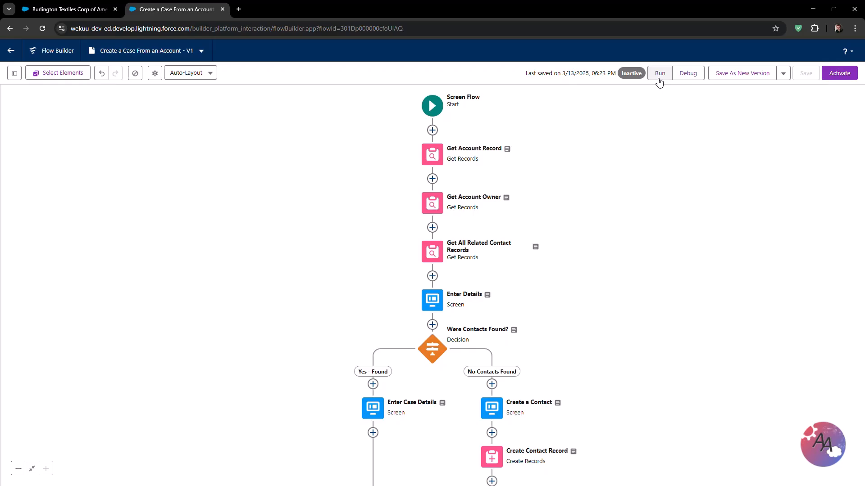
- Run the flow and choose Medium as the priority on the first screen
click(659, 75)
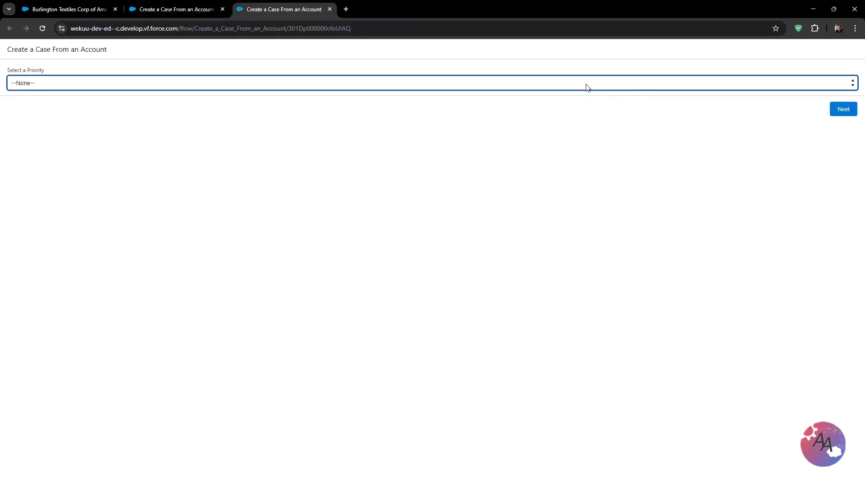
click(588, 87)
click(542, 118)
click(842, 110)
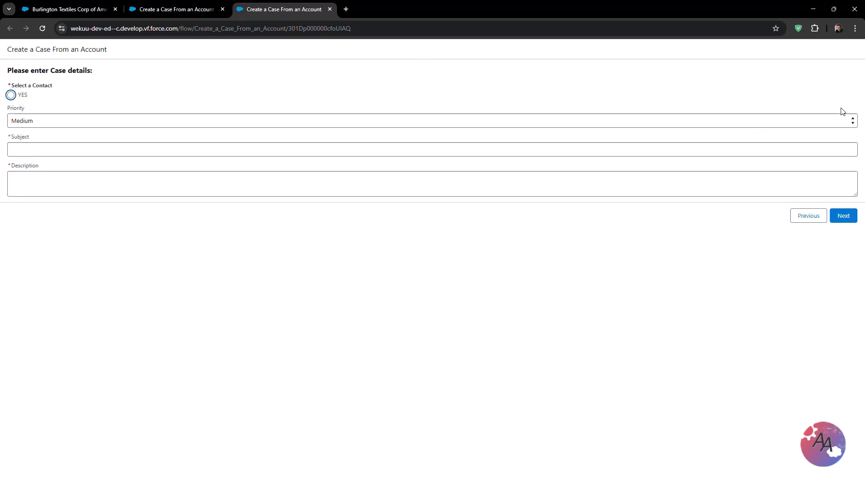
- Select the contact option, enter 123 as both subject and description, and submit the case screen
click(13, 96)
click(70, 149)
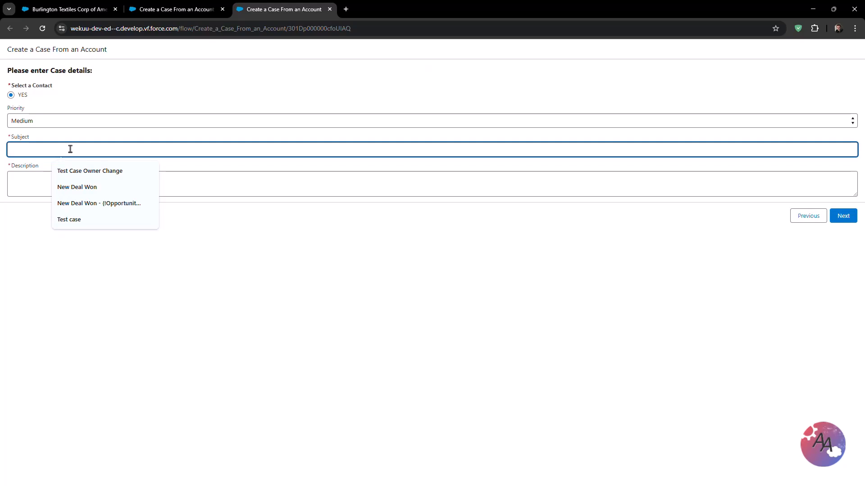
text(123)
click(64, 192)
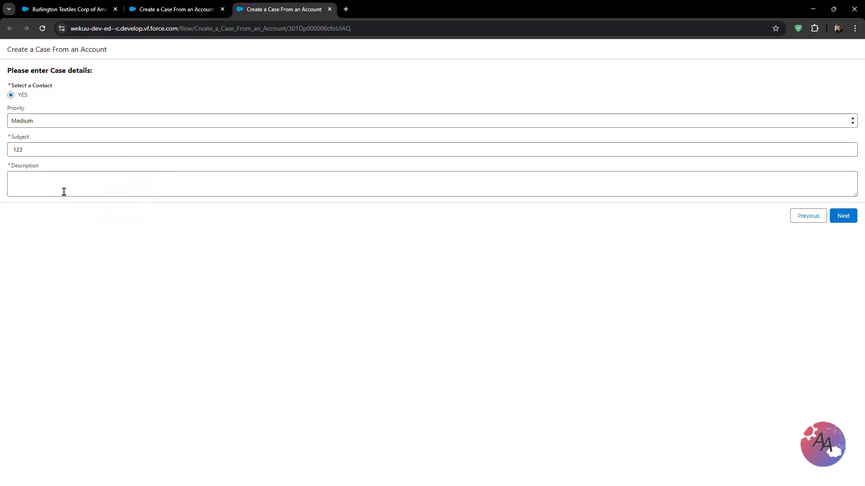
text(123)
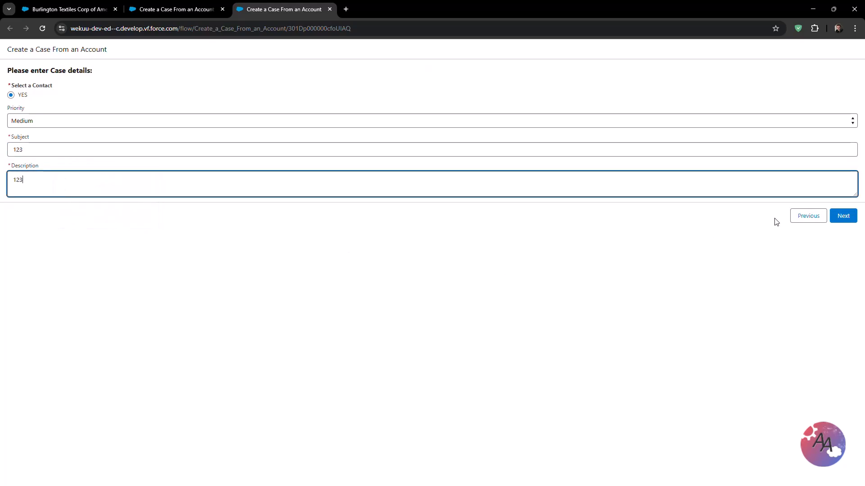
click(843, 215)
- Close the run tab, open the flow's debug options, and enable running the flow as another user
key(ctrl+w)
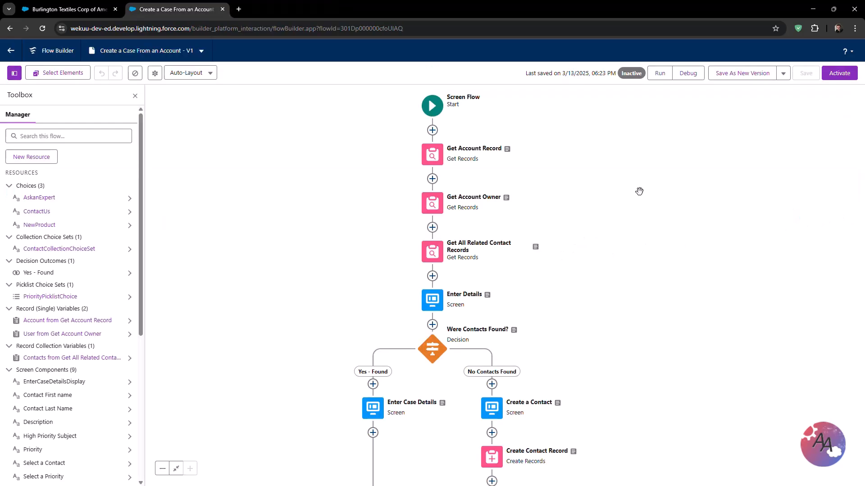
click(688, 81)
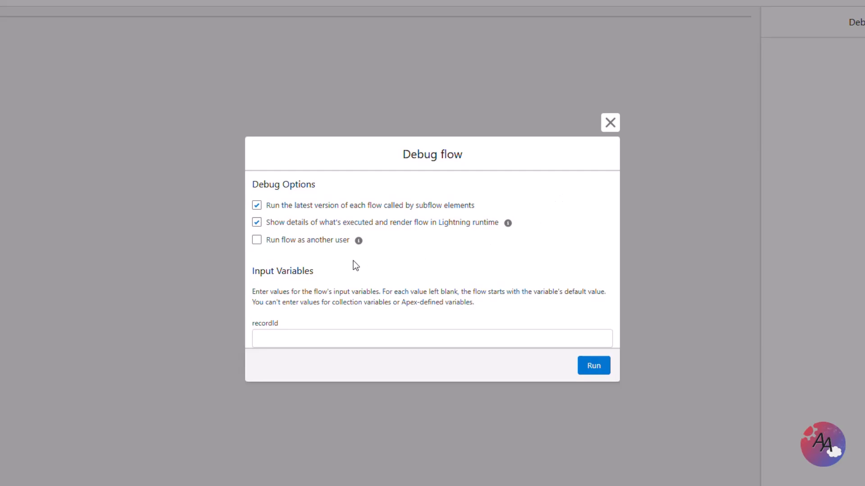
click(259, 242)
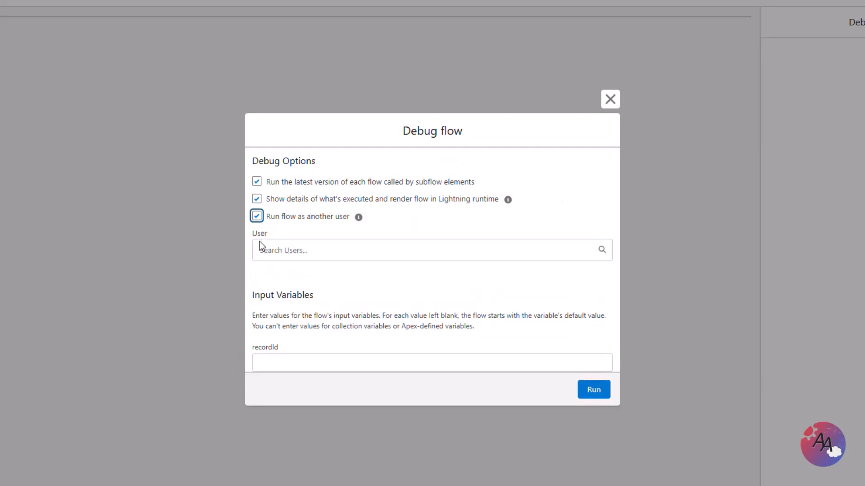
- Search users for "dav" and select the matching user to run the debug as
click(272, 250)
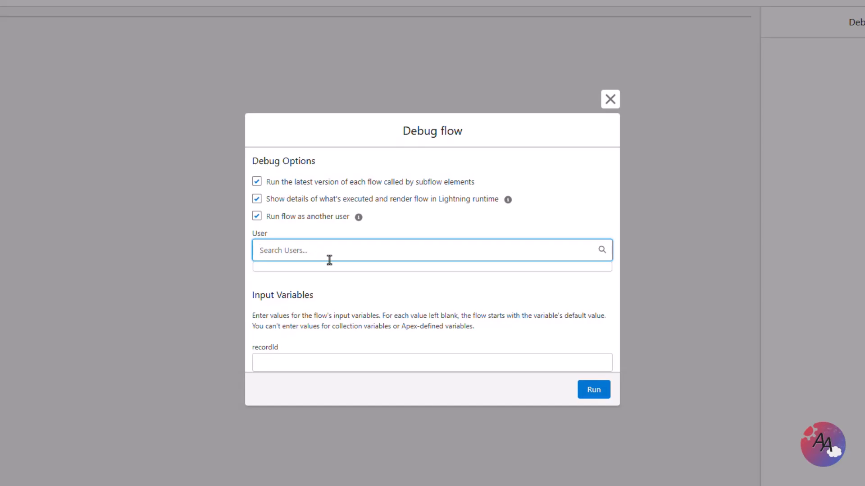
text(dav)
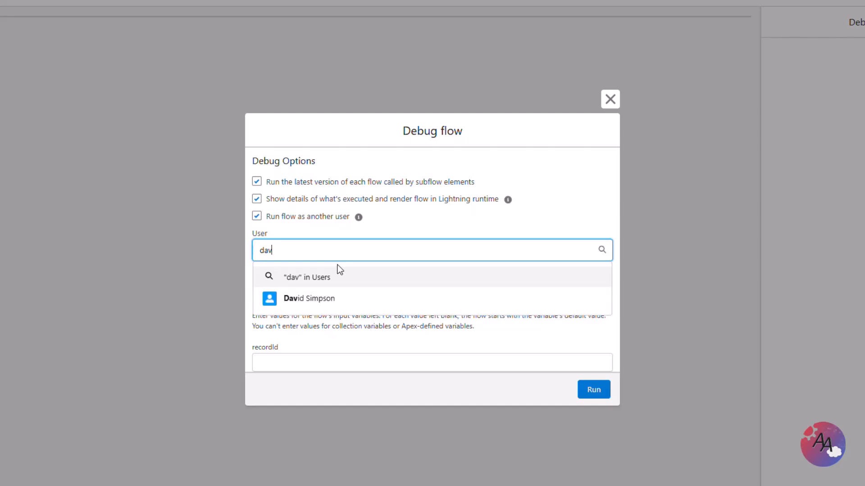
click(353, 304)
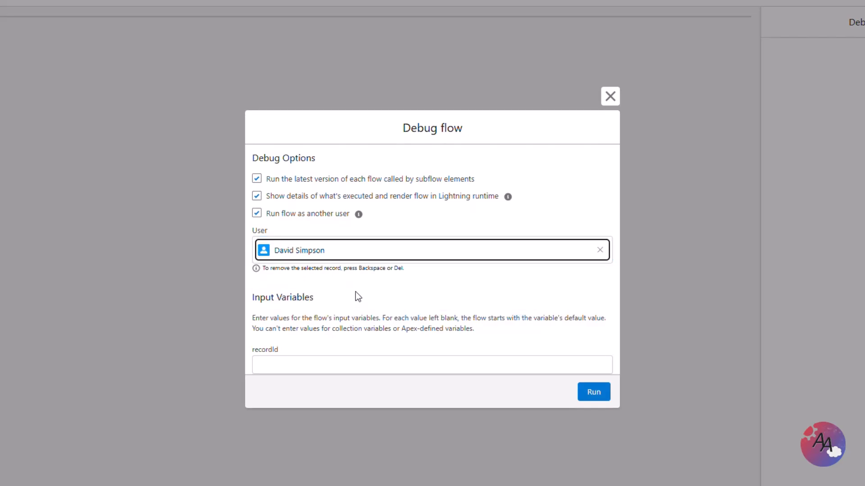
click(356, 292)
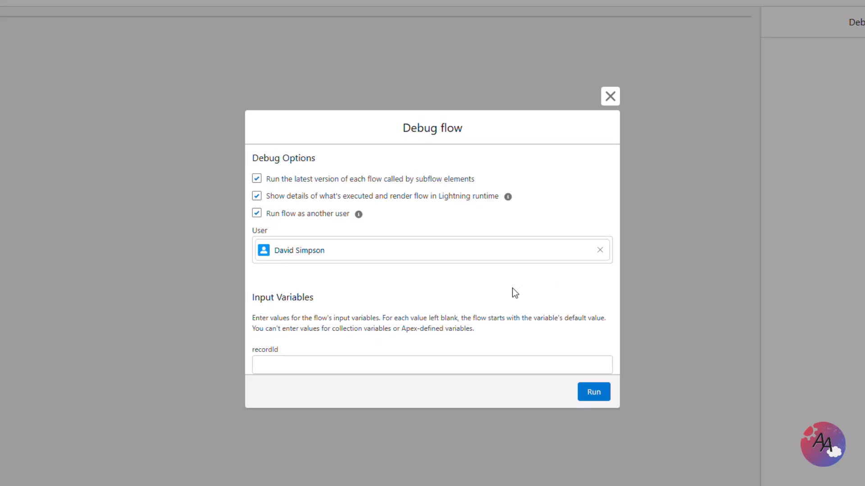
- Paste the Account's record ID into the recordId input variable and run the debug as the selected user
click(422, 364)
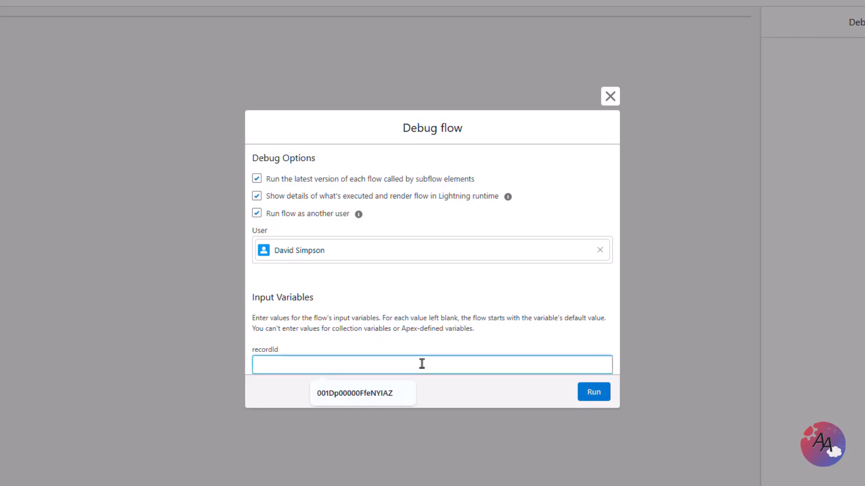
text(001Dp00000FfeNYIAZ)
click(497, 334)
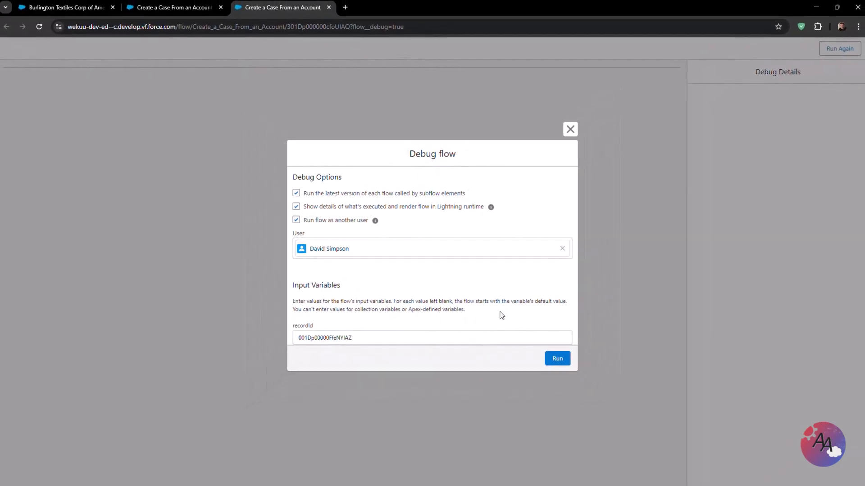
click(556, 360)
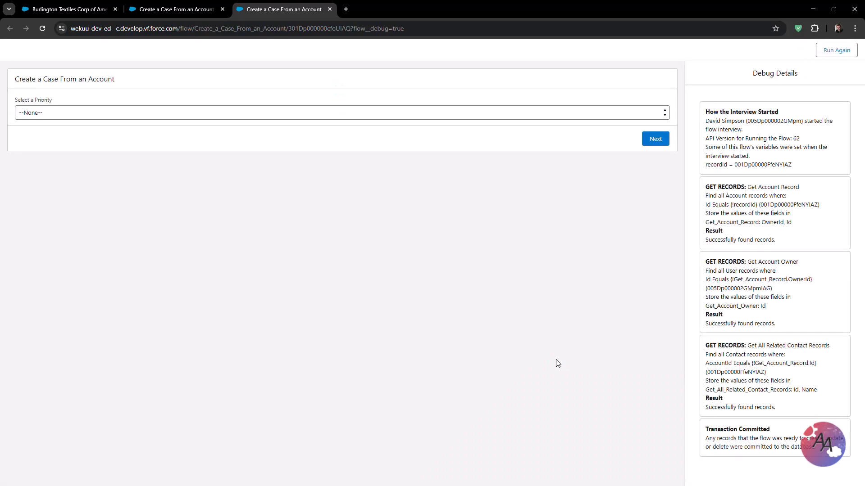
- Choose Medium as the priority on the first screen and continue to the case details screen
click(365, 115)
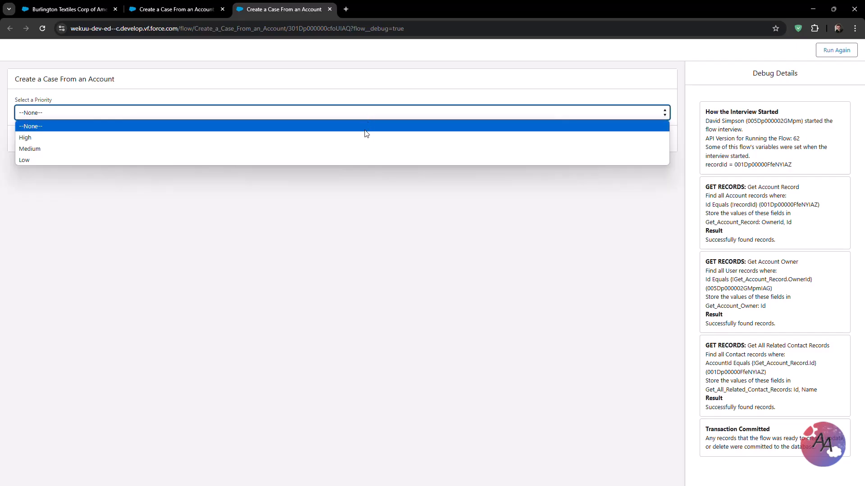
click(365, 145)
click(396, 142)
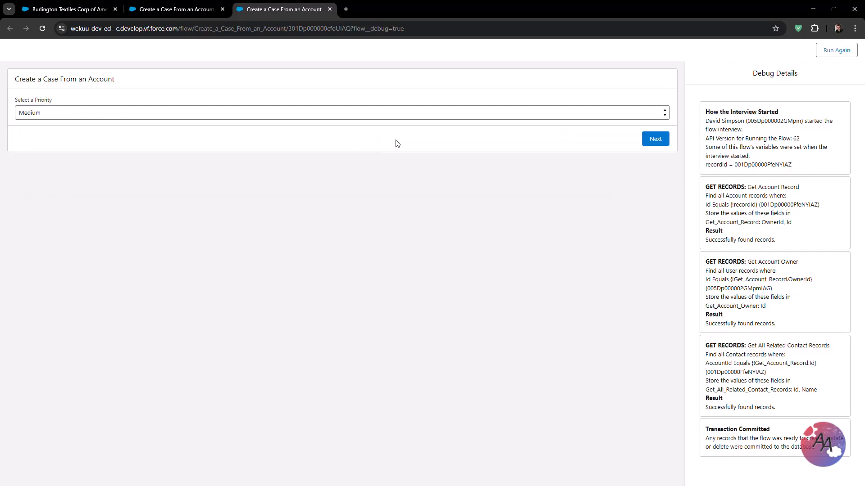
click(650, 142)
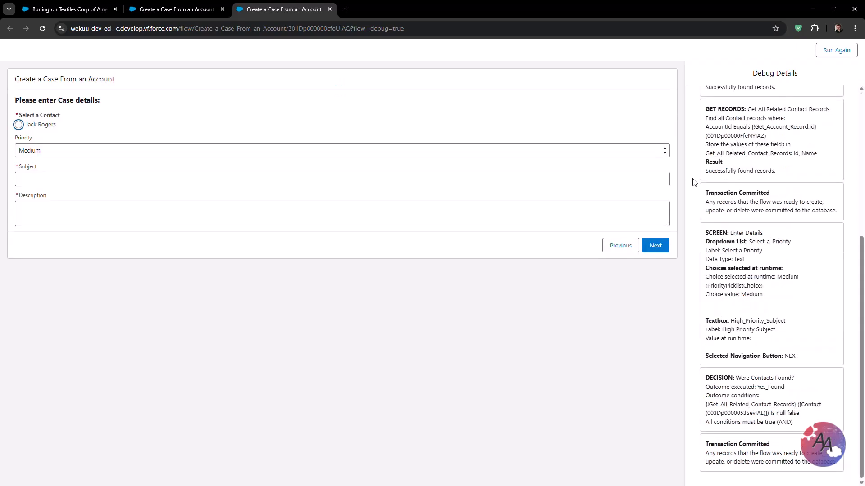
scroll(697, 187, up, 6)
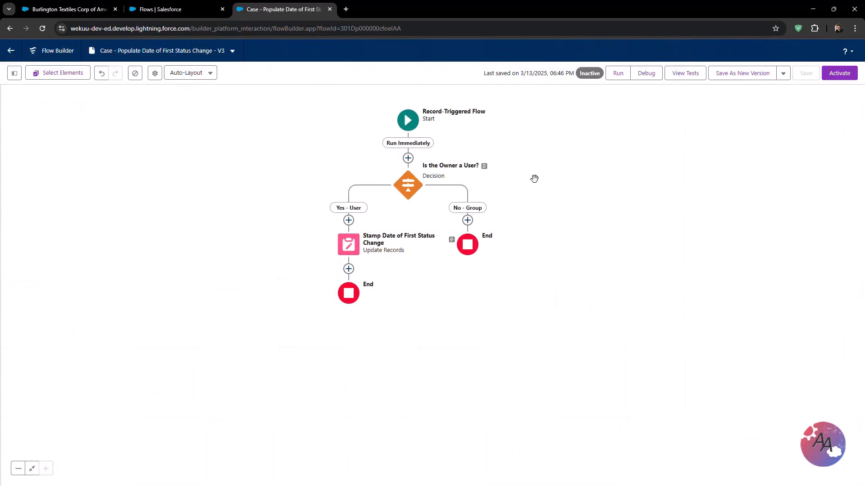
- Open the debug options for the record-triggered flow and choose case 00001038 as the triggering record
click(644, 77)
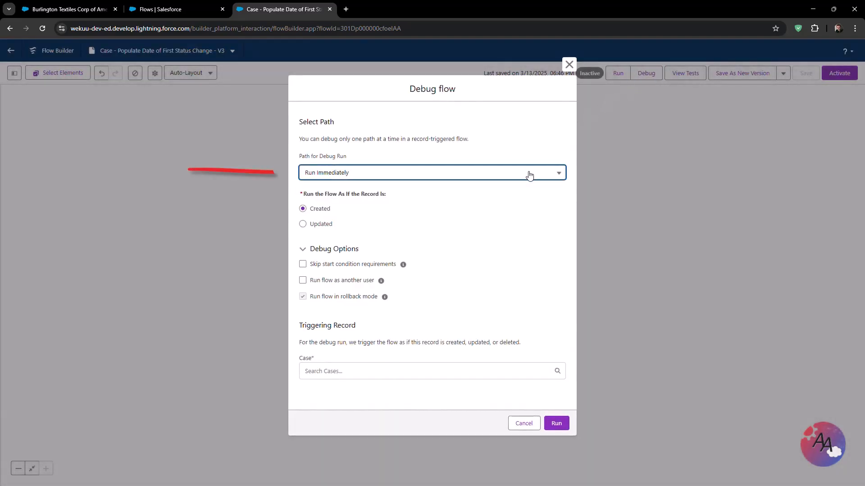
click(529, 175)
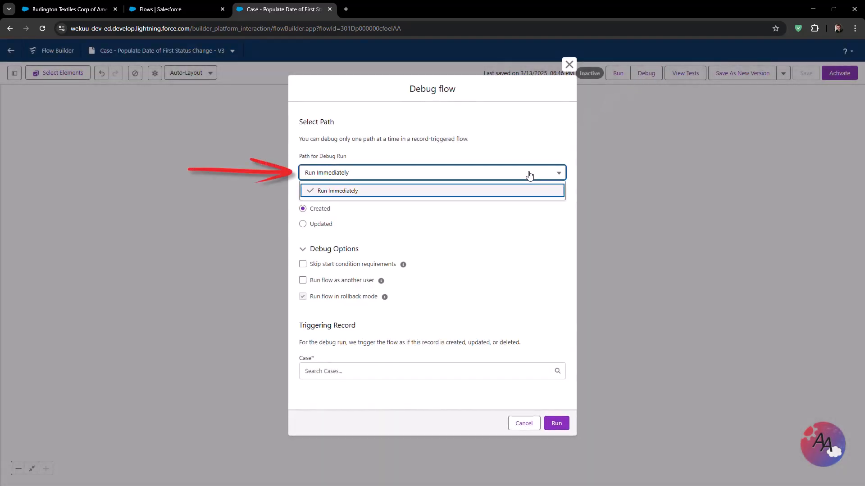
click(529, 175)
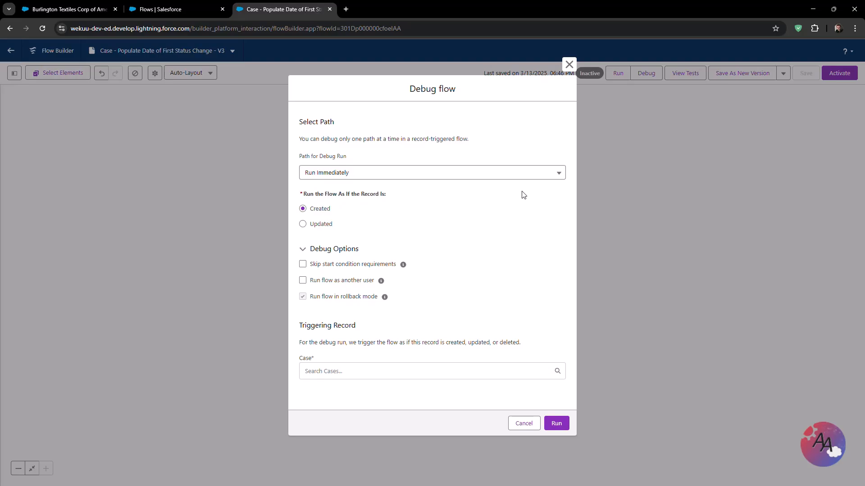
click(324, 211)
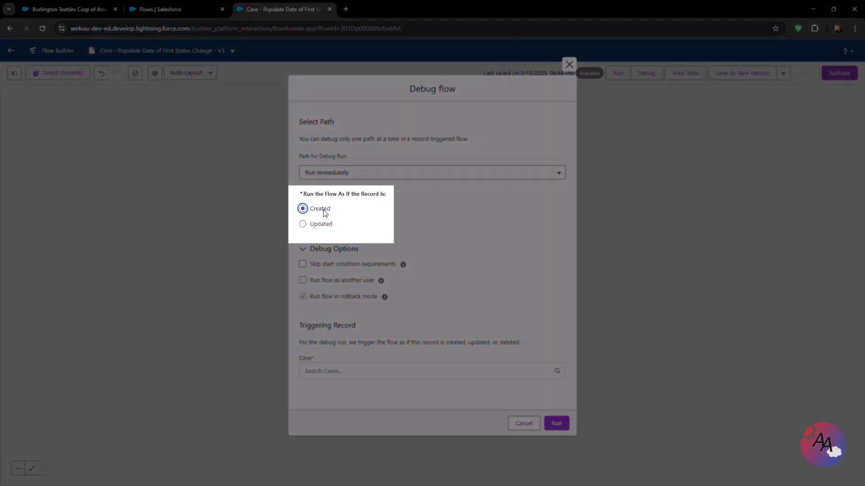
click(324, 225)
click(326, 211)
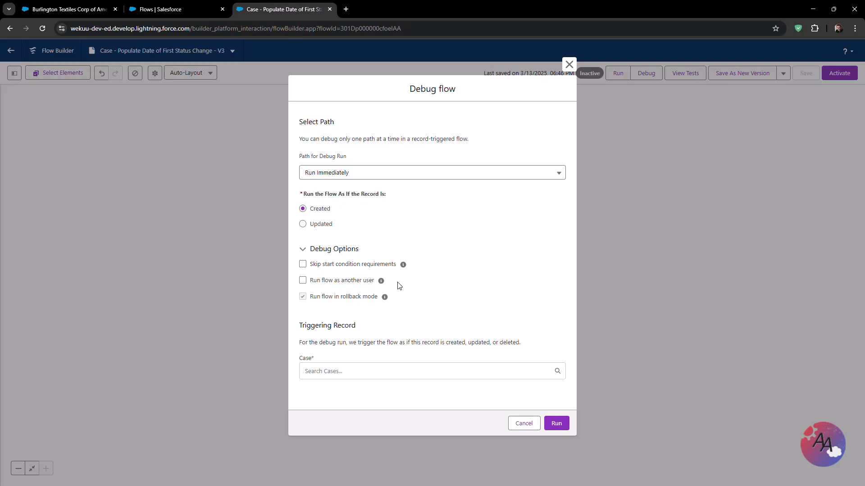
click(392, 369)
scroll(387, 367, down, 2)
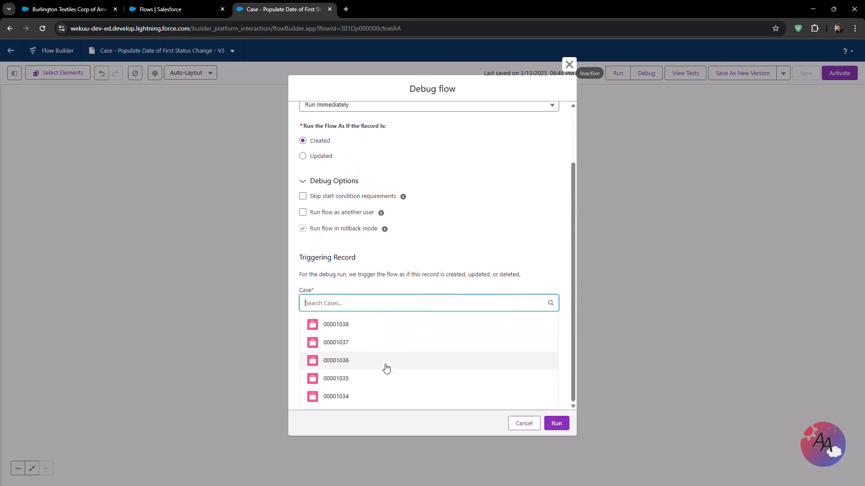
click(375, 329)
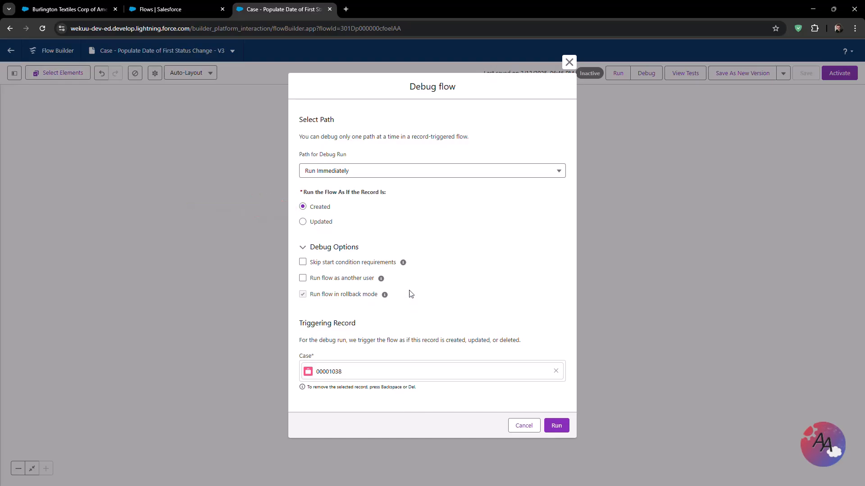
- Debug the flow as if the record were updated, setting the triggering case's Status to Working, and run it
click(328, 222)
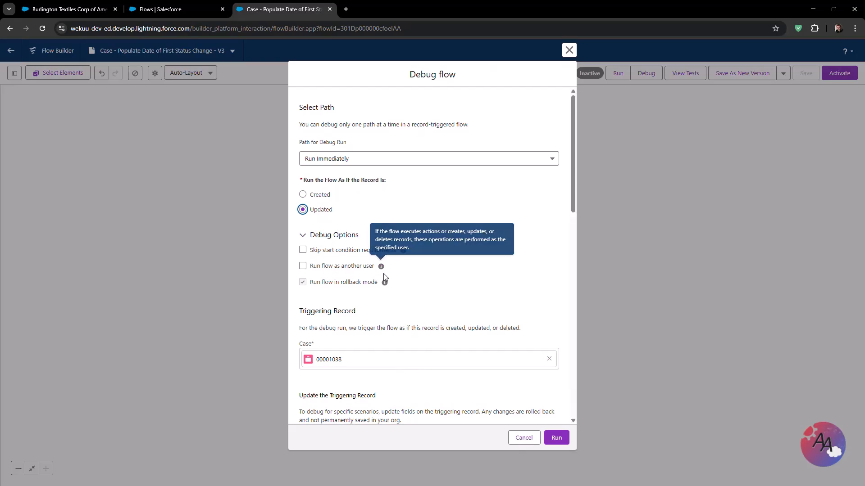
scroll(407, 306, down, 2)
scroll(407, 306, down, 5)
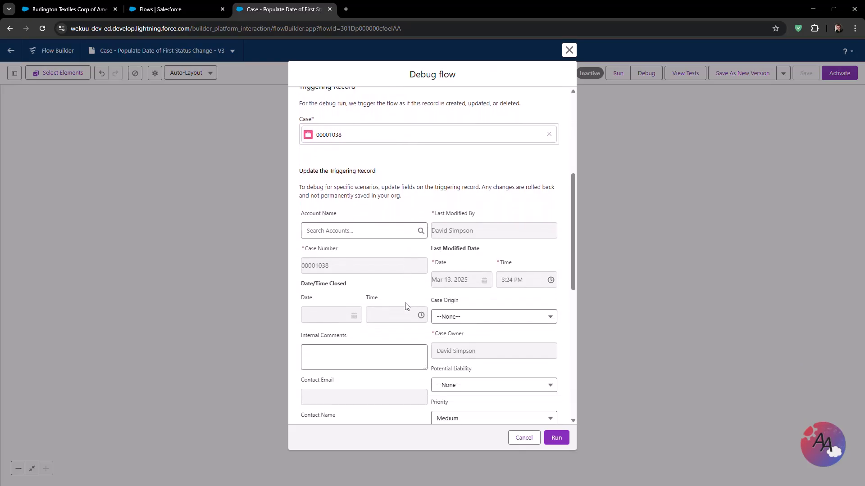
scroll(404, 302, down, 4)
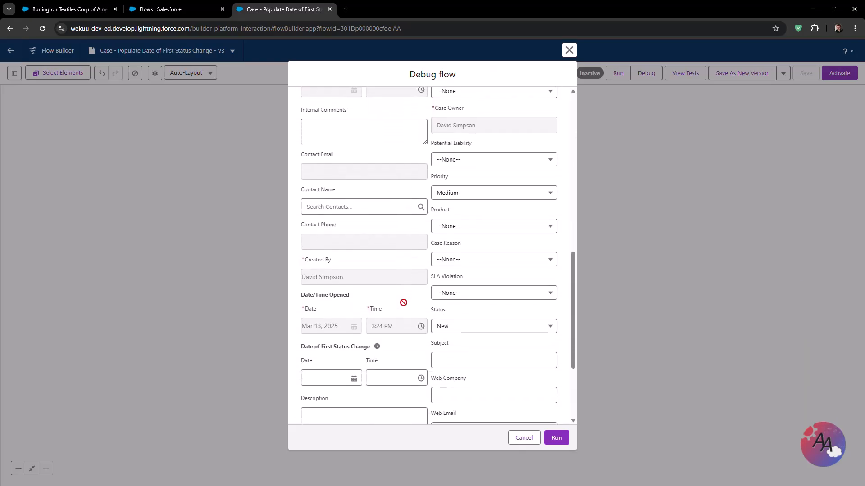
click(452, 287)
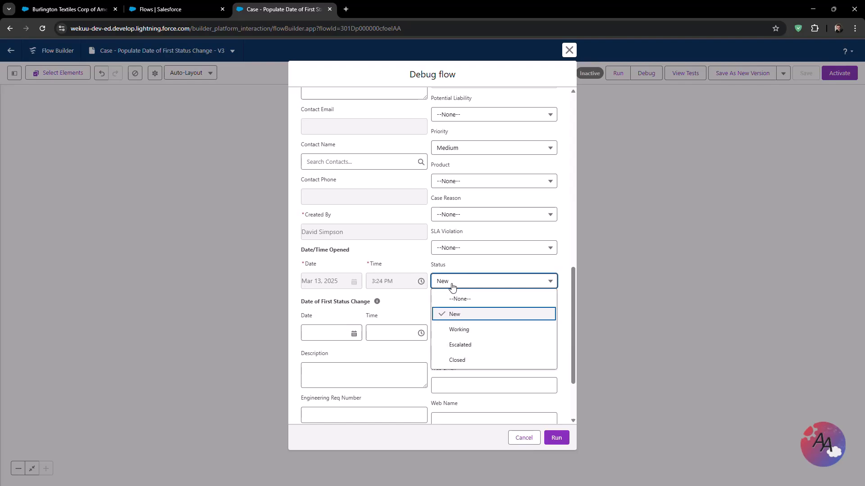
click(459, 330)
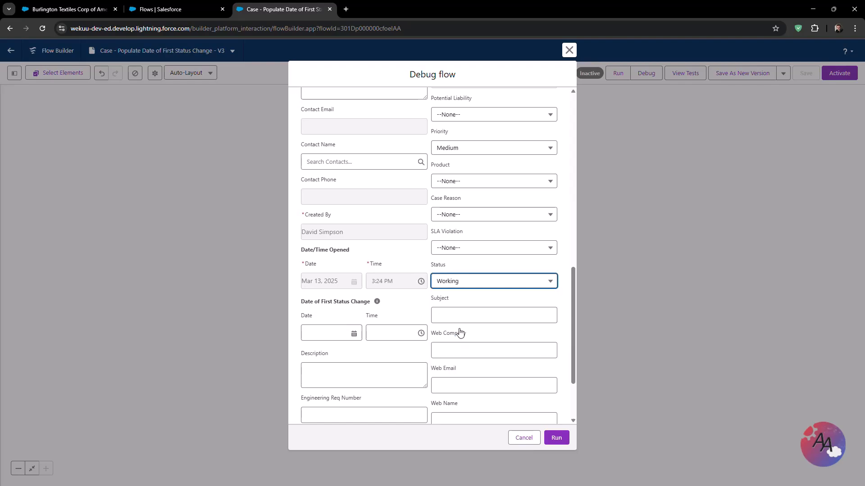
click(468, 300)
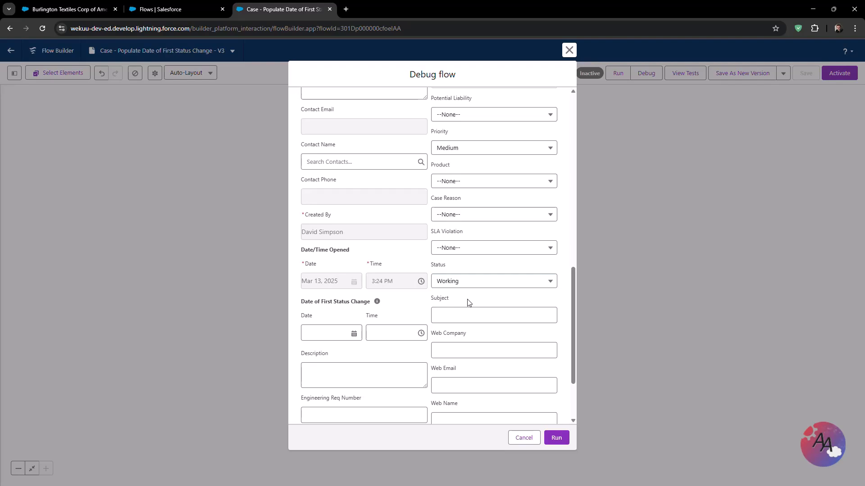
click(557, 439)
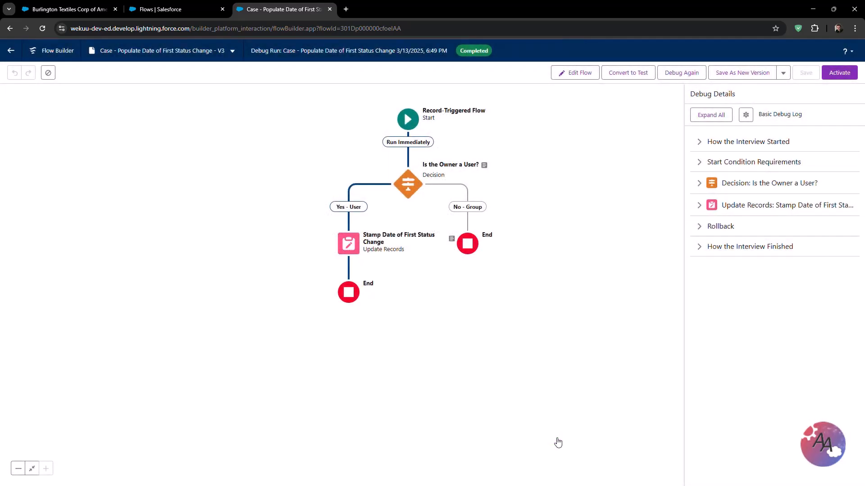
- Expand the Update Records and Decision entries in the debug details to review them
click(698, 210)
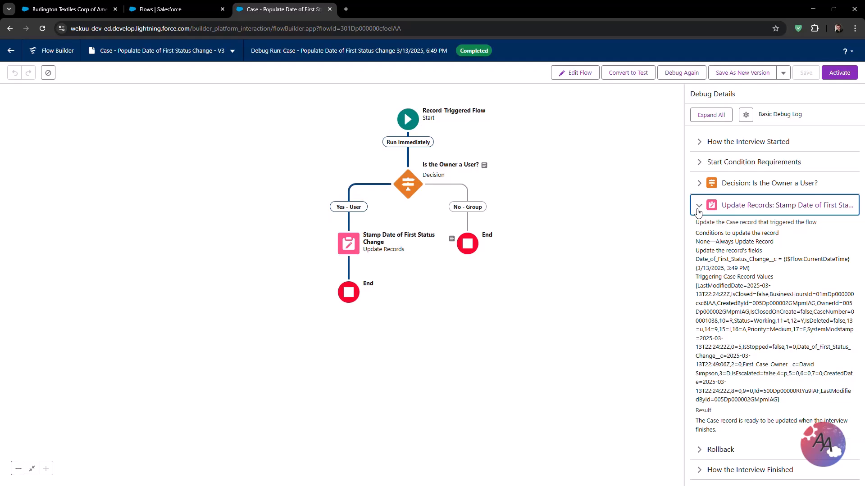
click(698, 185)
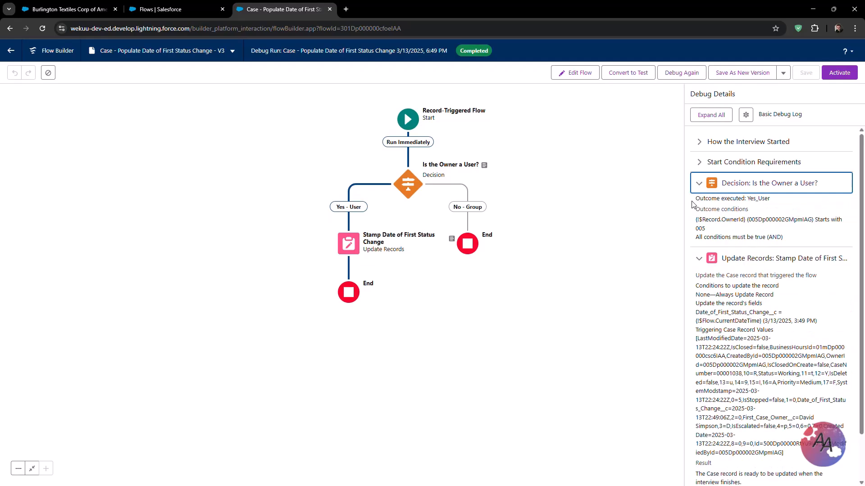
click(691, 201)
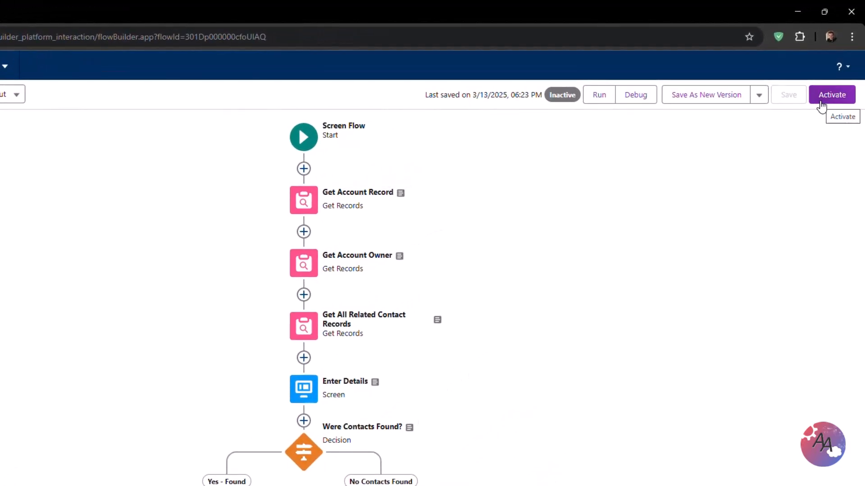
- Add a Priority field set to Medium to the Create Case Record element and save the flow
click(820, 105)
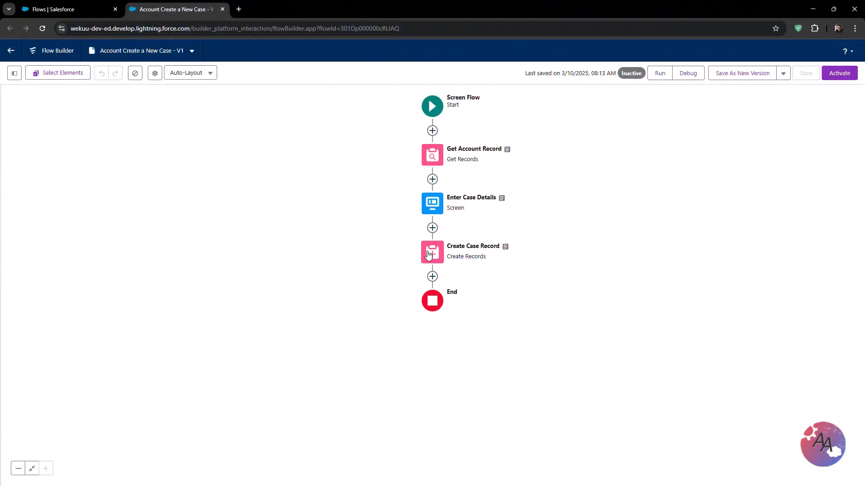
click(428, 254)
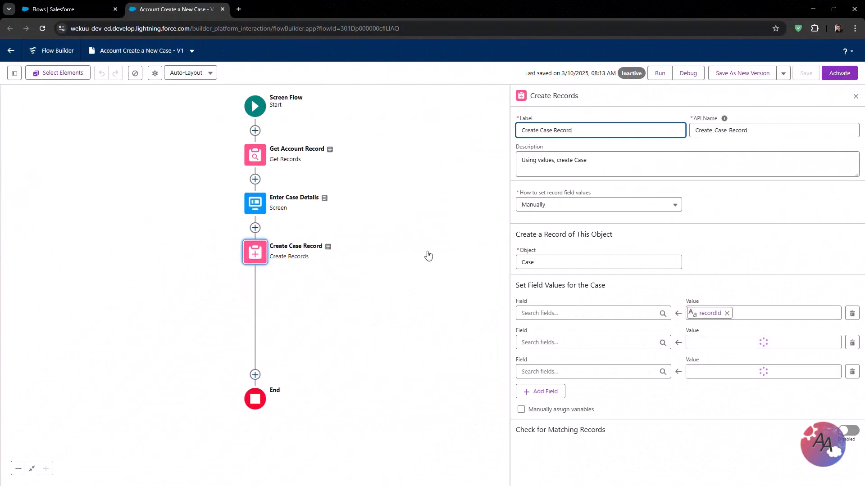
click(541, 391)
click(540, 399)
text(prior)
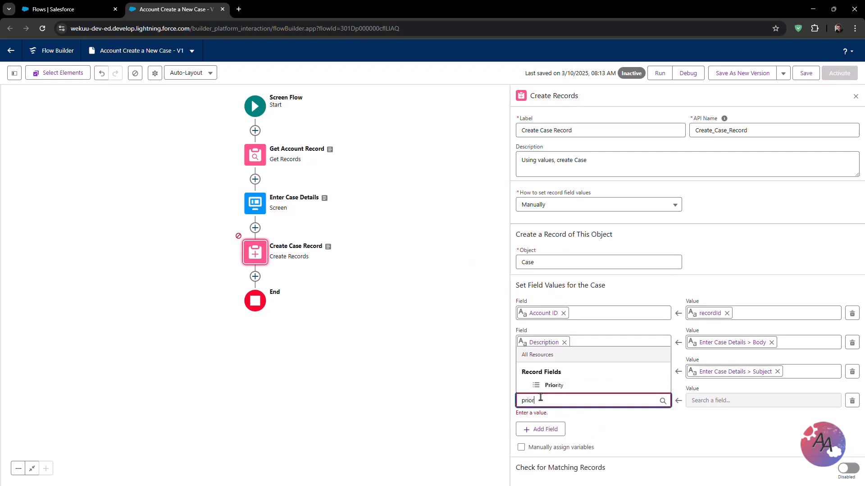
click(554, 385)
click(743, 401)
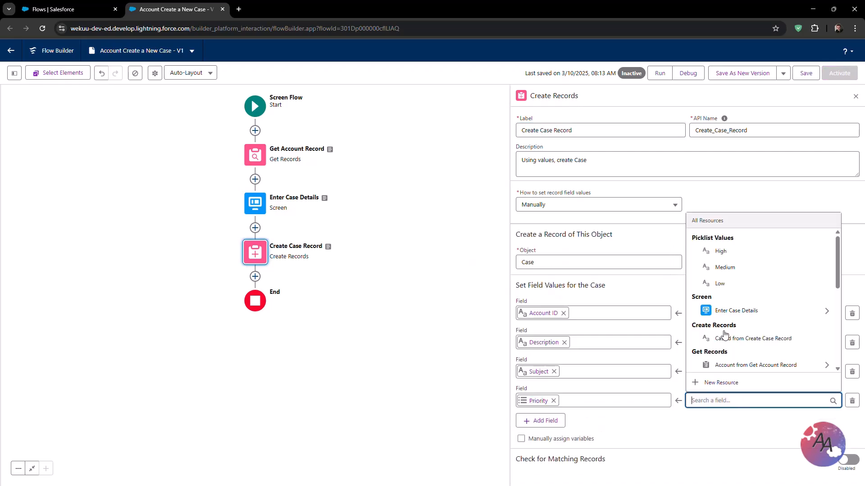
click(724, 267)
click(855, 96)
click(805, 74)
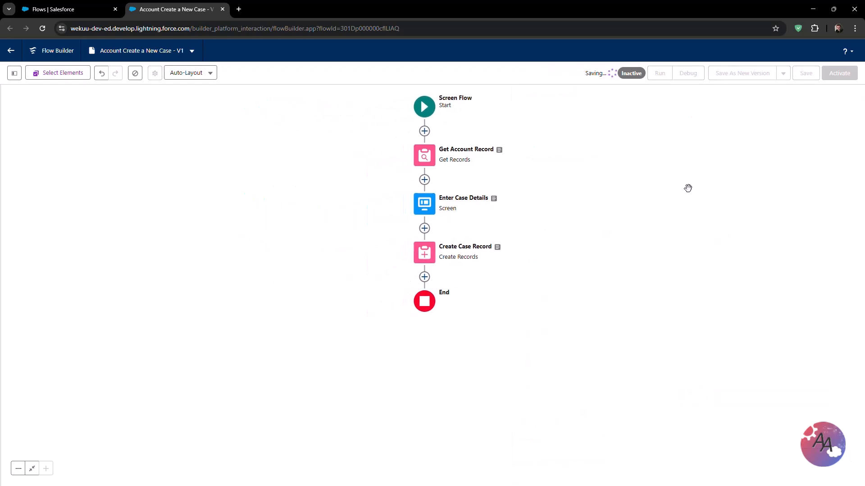
- Activate the flow and save it as a new version
click(838, 73)
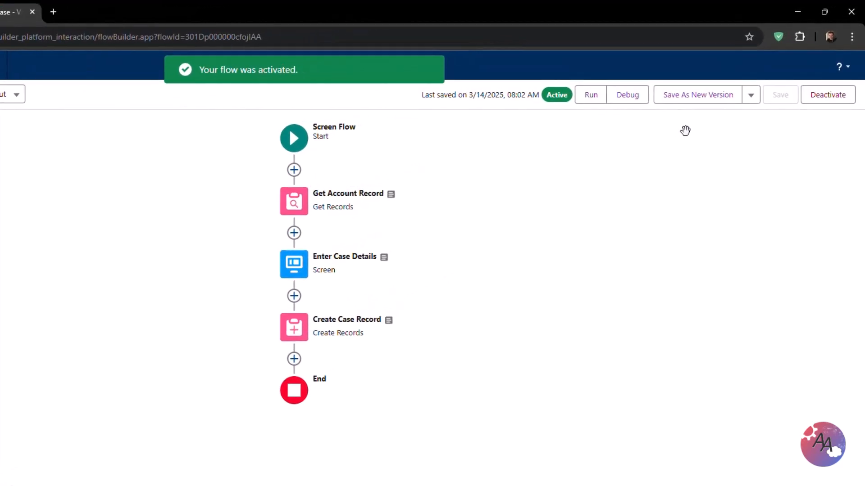
click(694, 103)
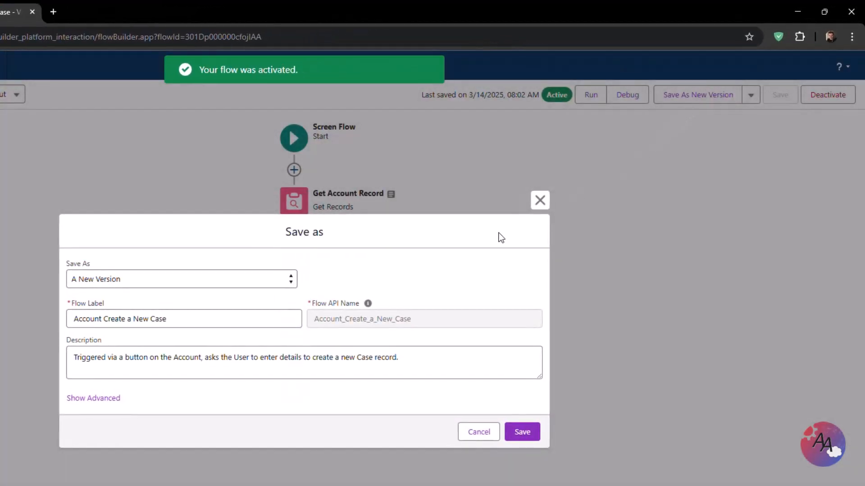
click(520, 432)
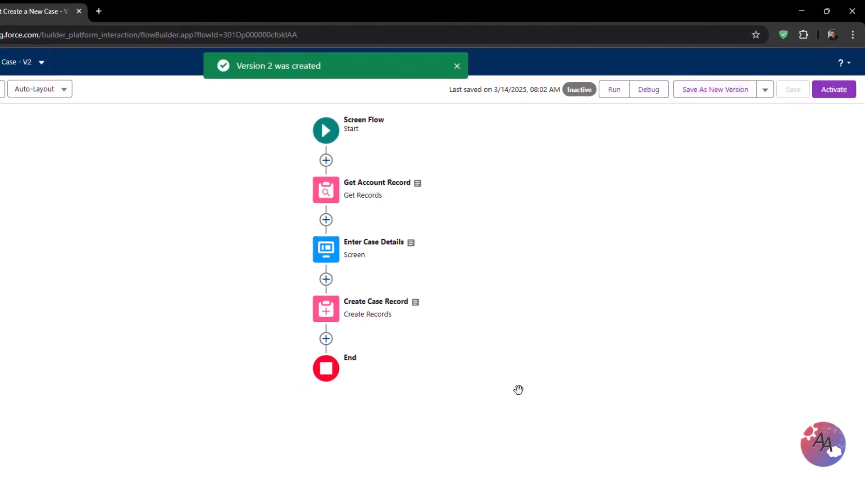
- Add an Escalated field set to True to the Create Case Record element and save the flow
click(417, 253)
click(424, 358)
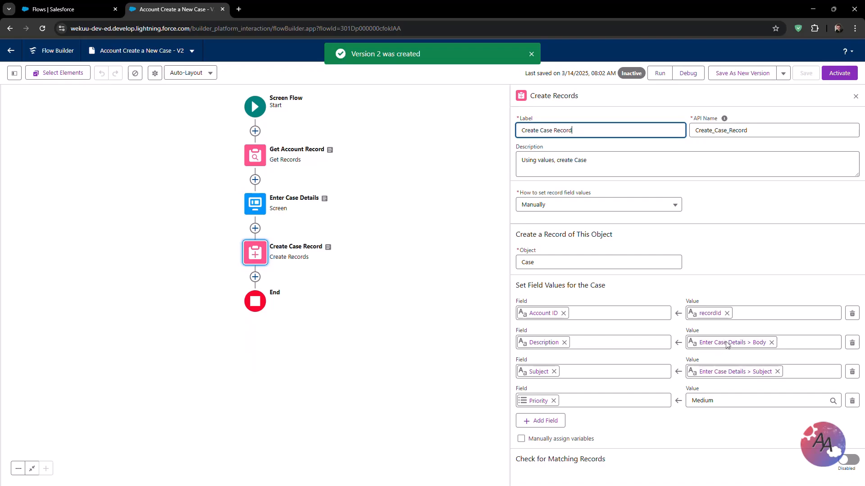
click(542, 420)
scroll(578, 367, down, 3)
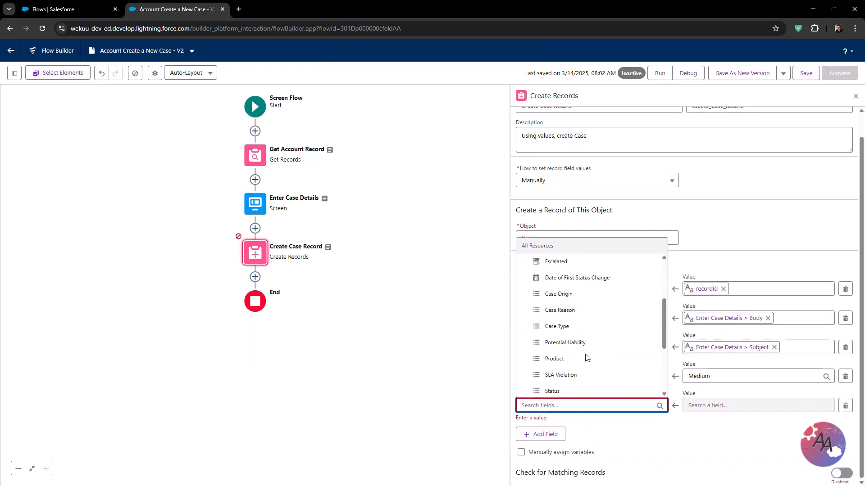
scroll(578, 367, up, 3)
click(558, 324)
click(692, 413)
text(tr)
click(716, 378)
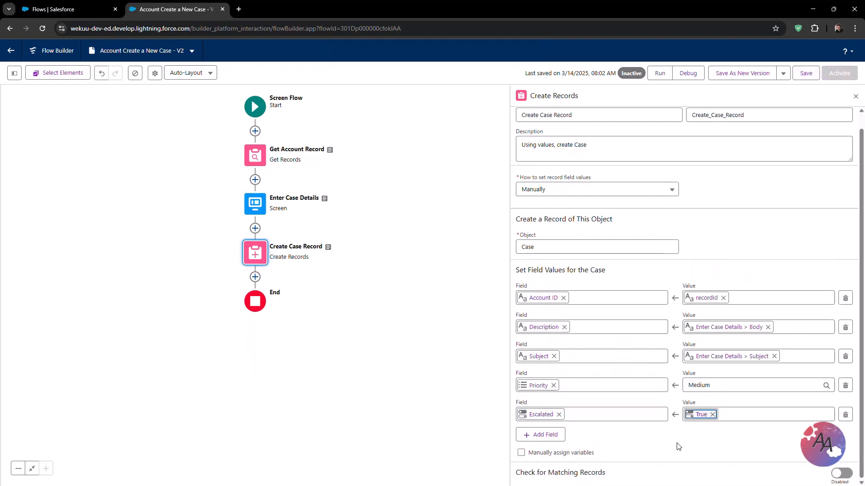
click(855, 97)
click(805, 74)
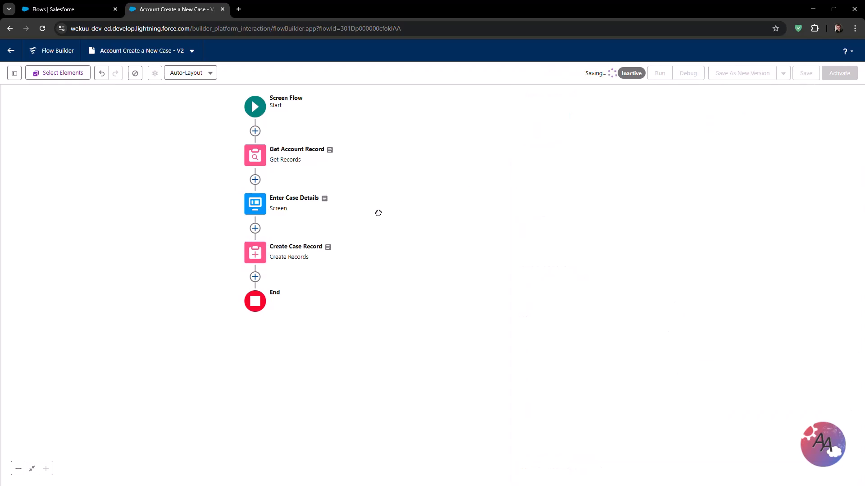
- Activate the flow and save it as a new version, appending 'March 14th: adding more Case field mappings.' to the description
drag(378, 213, 554, 219)
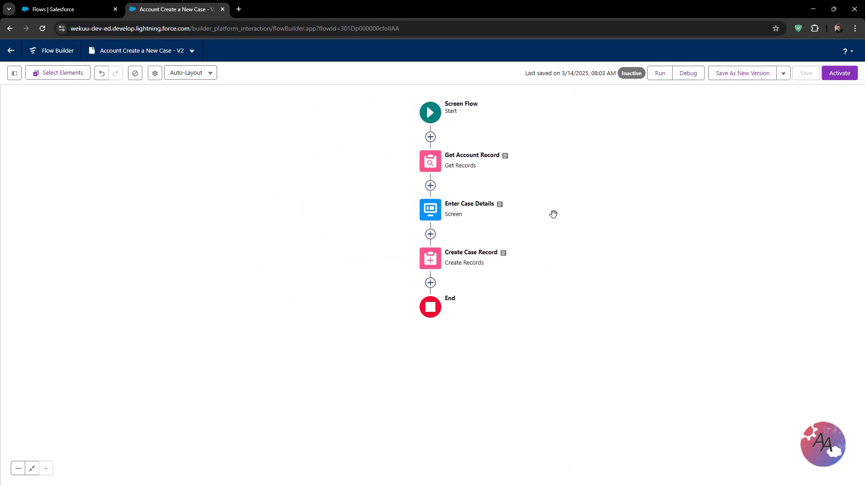
click(839, 79)
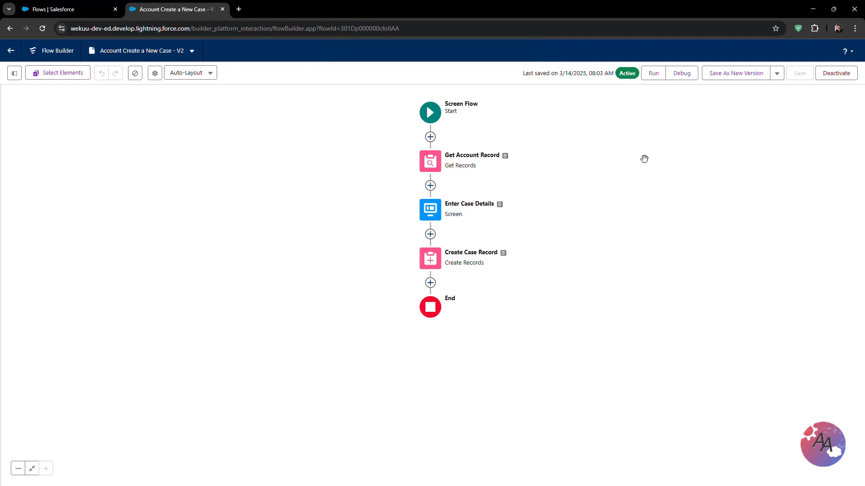
click(715, 76)
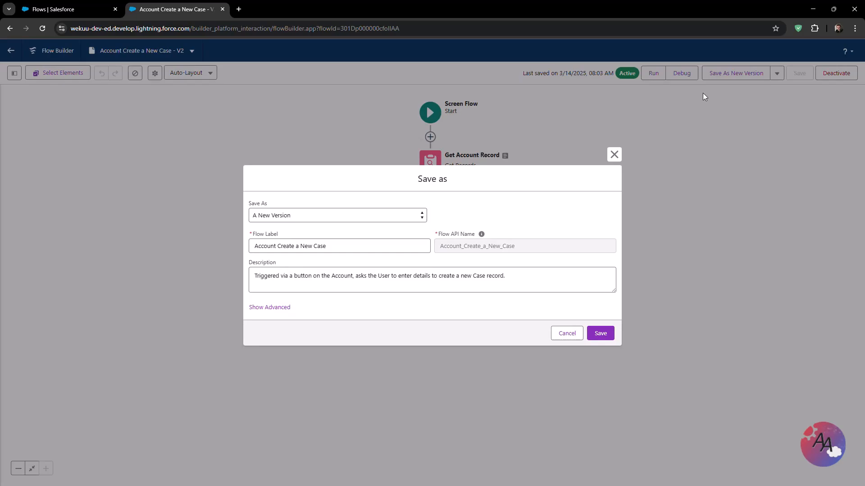
click(506, 279)
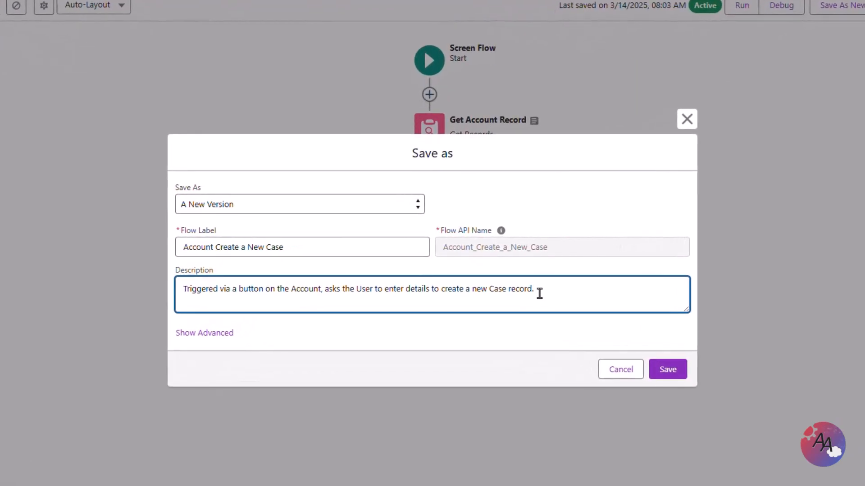
key(Return)
key(Return)
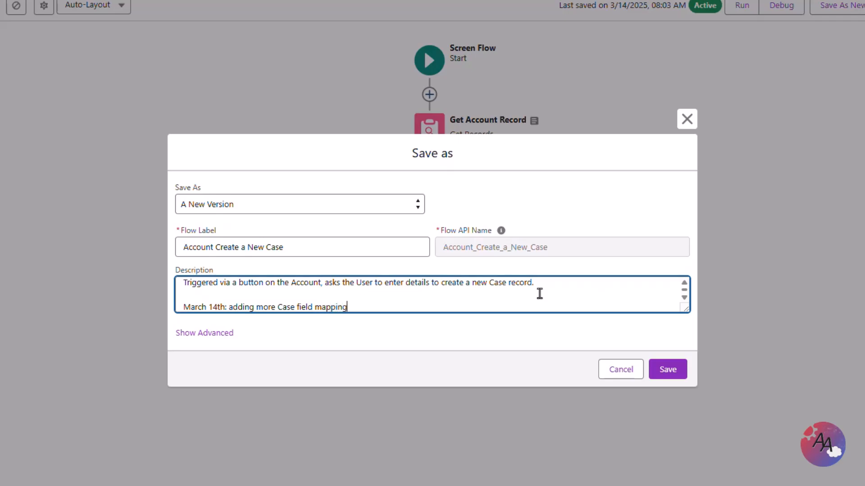
text(s.)
click(568, 343)
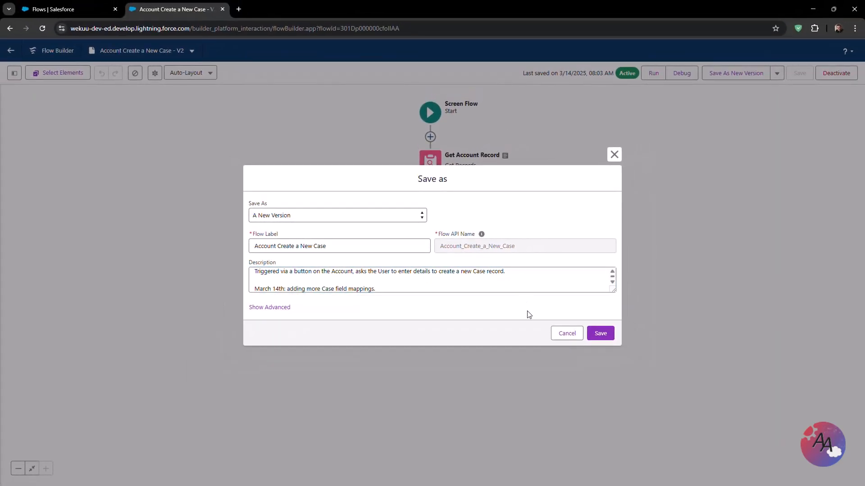
click(599, 334)
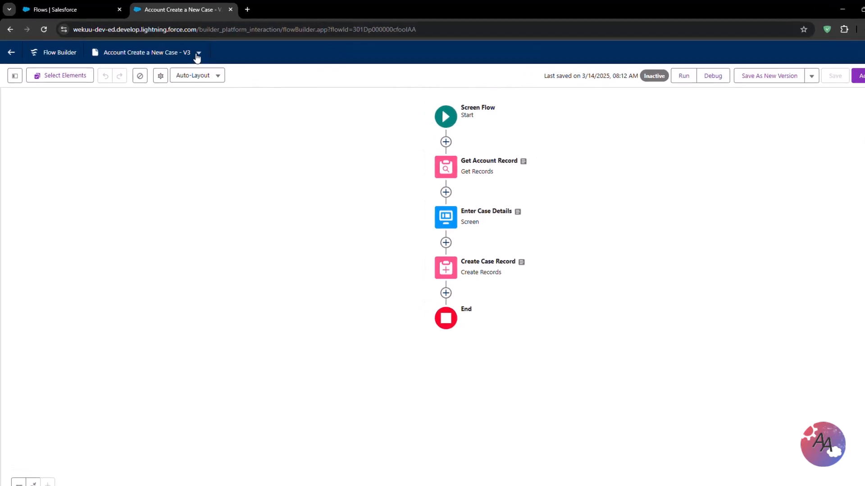
- Open the details and versions of the Account Create a New Case flow from the Flows list
click(198, 54)
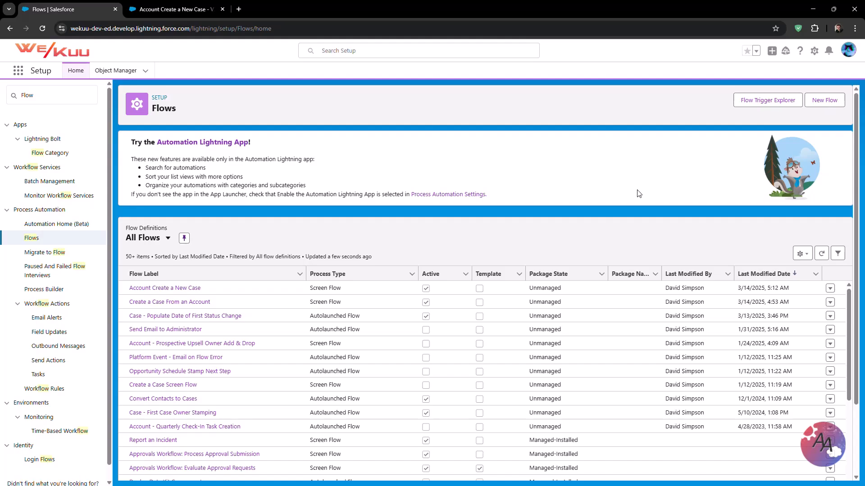
click(830, 288)
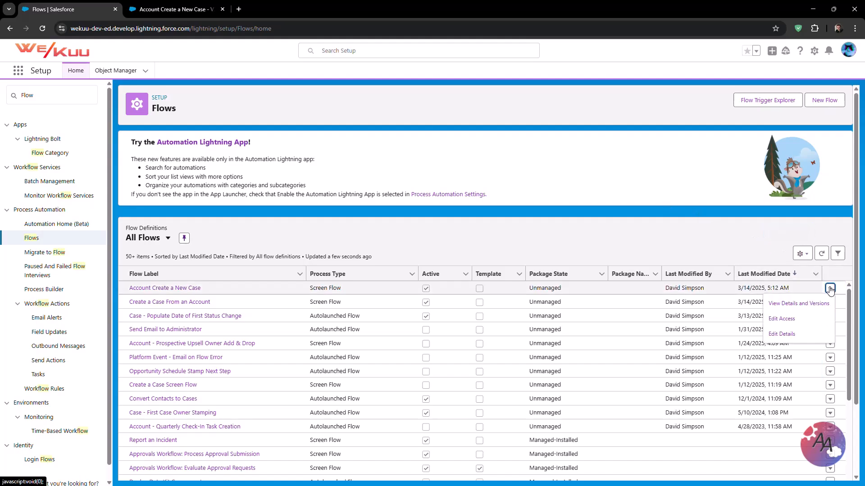
click(823, 310)
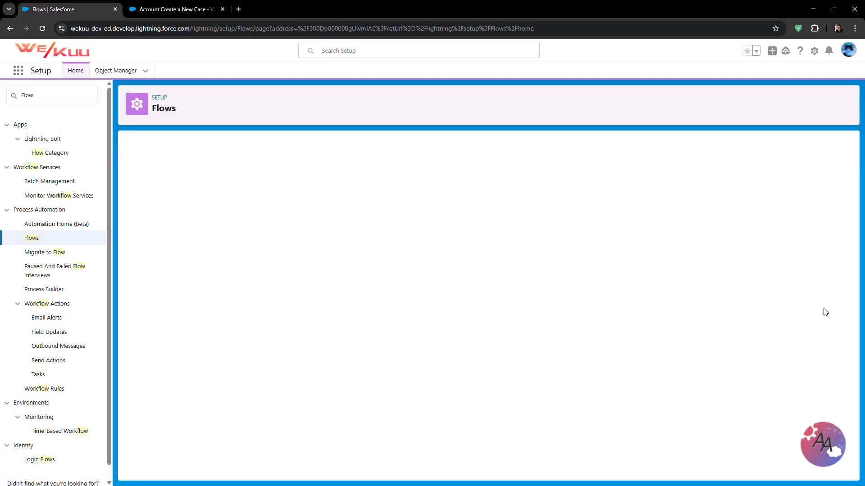